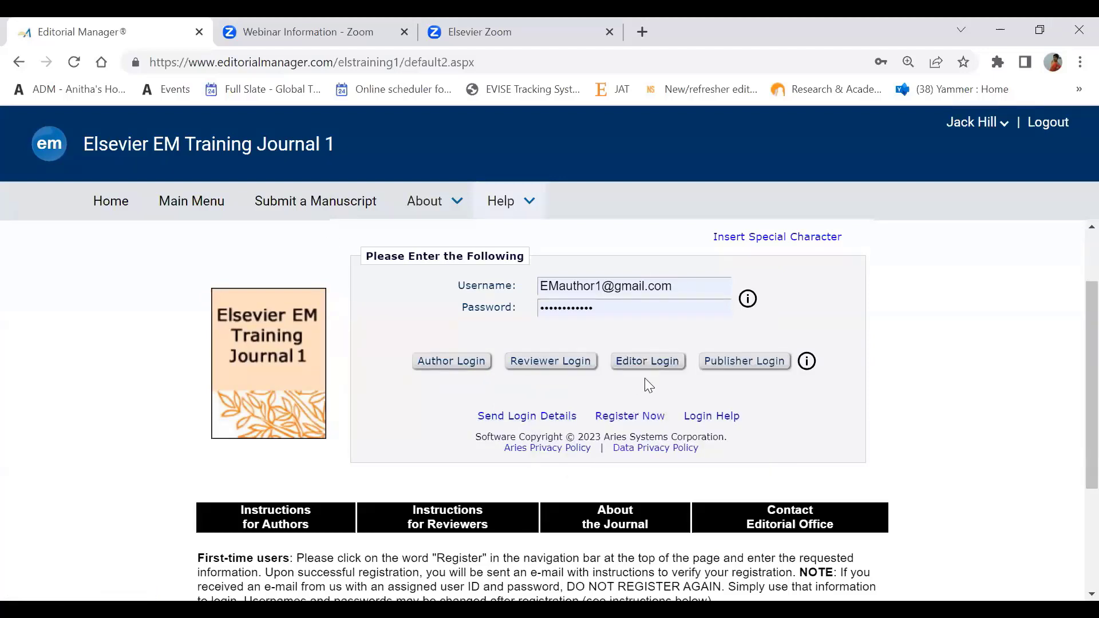
Log in as an author and open the list of submissions needing revision
{"action": "left_click", "coordinate": [444, 366]}
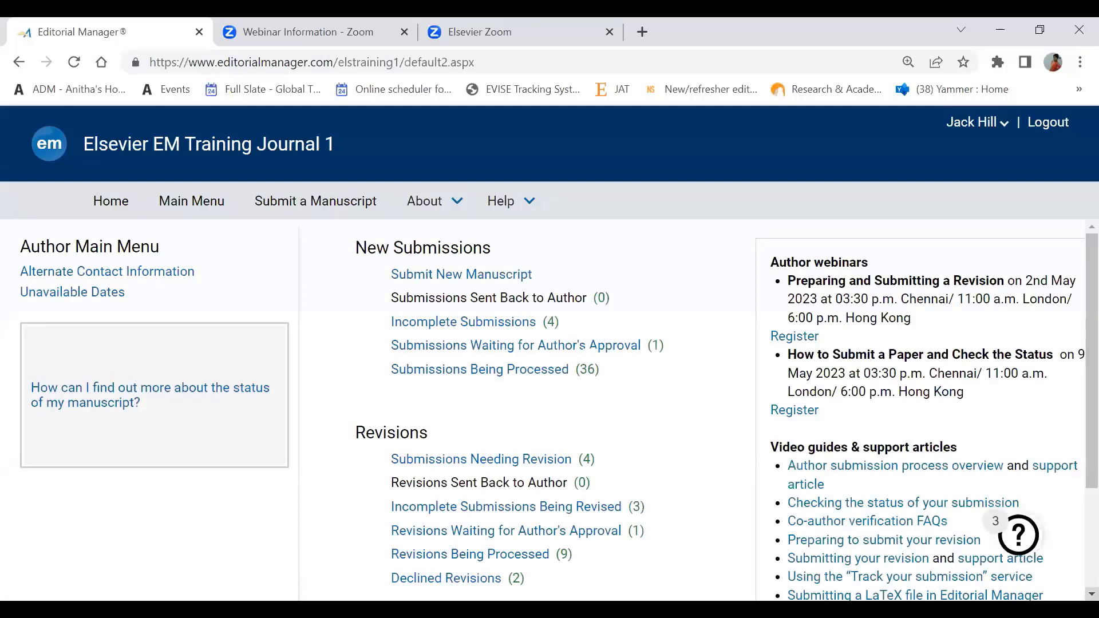
{"action": "scroll", "coordinate": [550, 412], "scroll_direction": "down", "scroll_amount": 1}
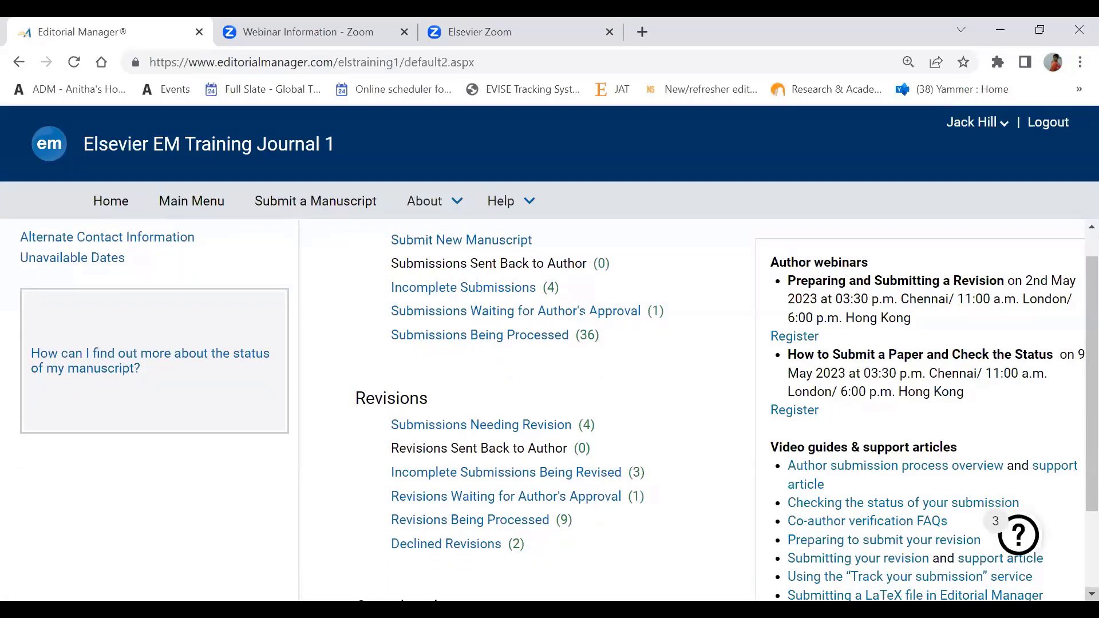
{"action": "scroll", "coordinate": [895, 551], "scroll_direction": "down", "scroll_amount": 3}
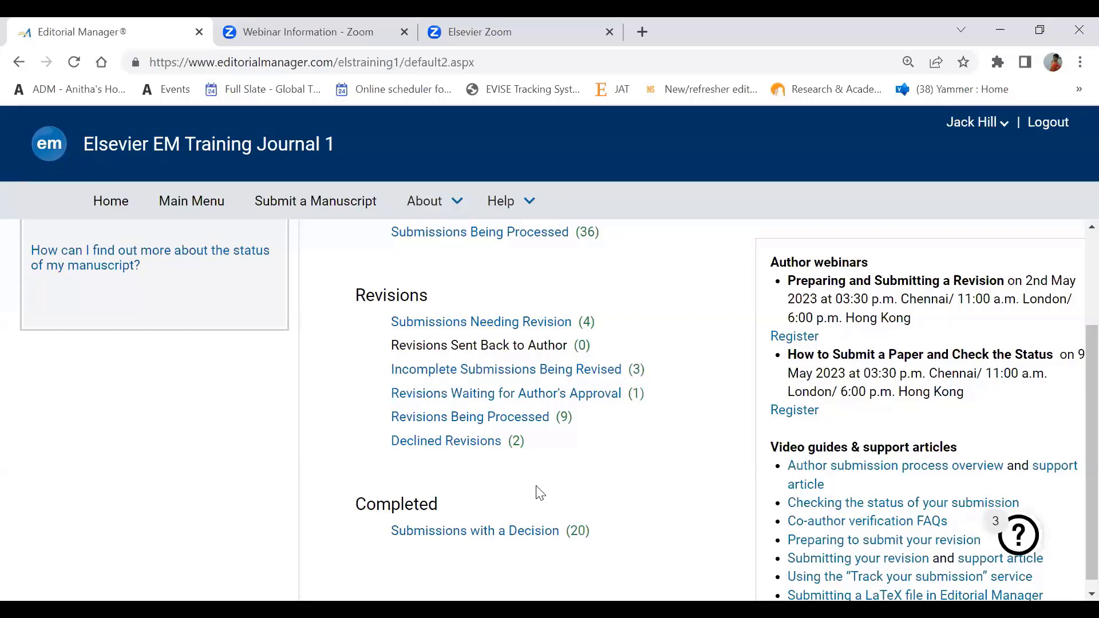
{"action": "left_click", "coordinate": [460, 204]}
{"action": "scroll", "coordinate": [515, 401], "scroll_direction": "down", "scroll_amount": 1}
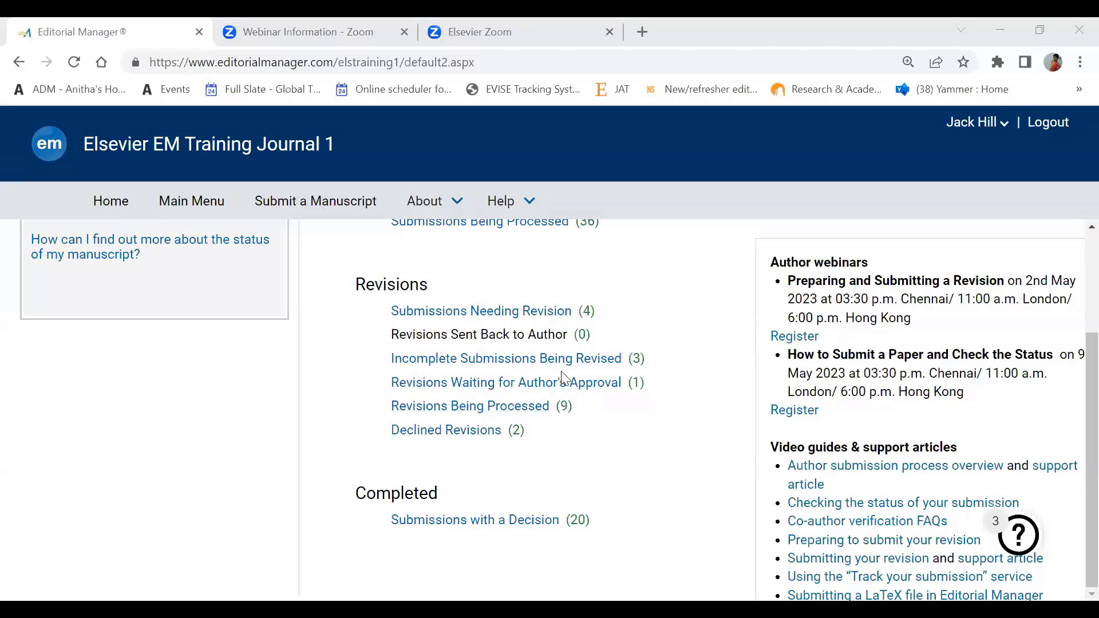
{"action": "left_click", "coordinate": [530, 322]}
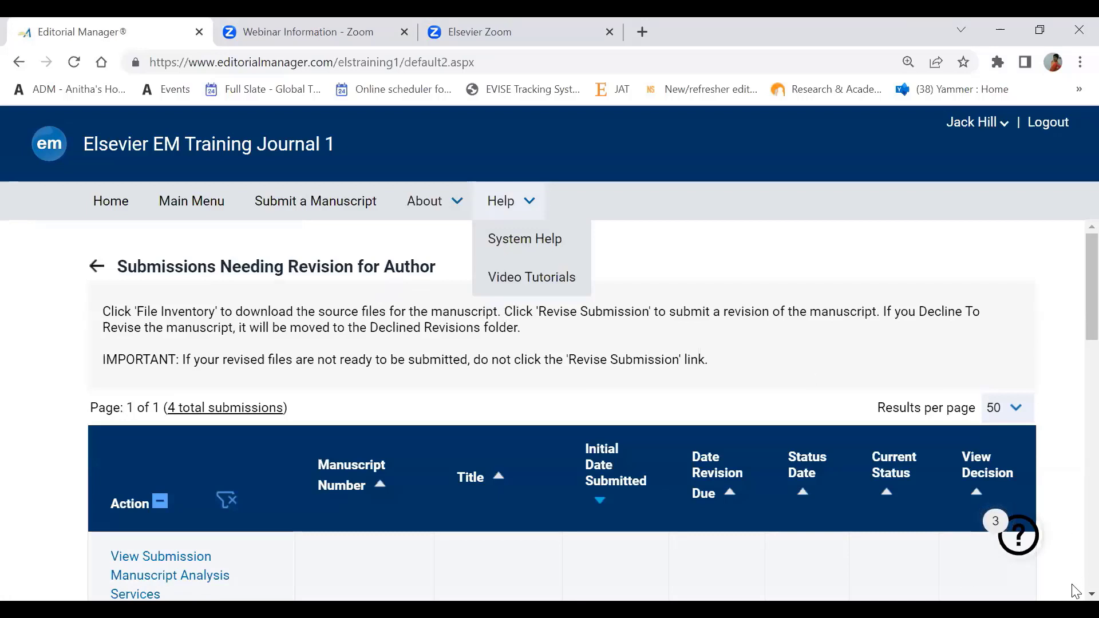
Review the submissions needing revision and open the Minor Revision decision for "MD training submission 042423_01"
{"action": "scroll", "coordinate": [1092, 594], "scroll_direction": "down", "scroll_amount": 2}
{"action": "scroll", "coordinate": [1092, 594], "scroll_direction": "down", "scroll_amount": 1}
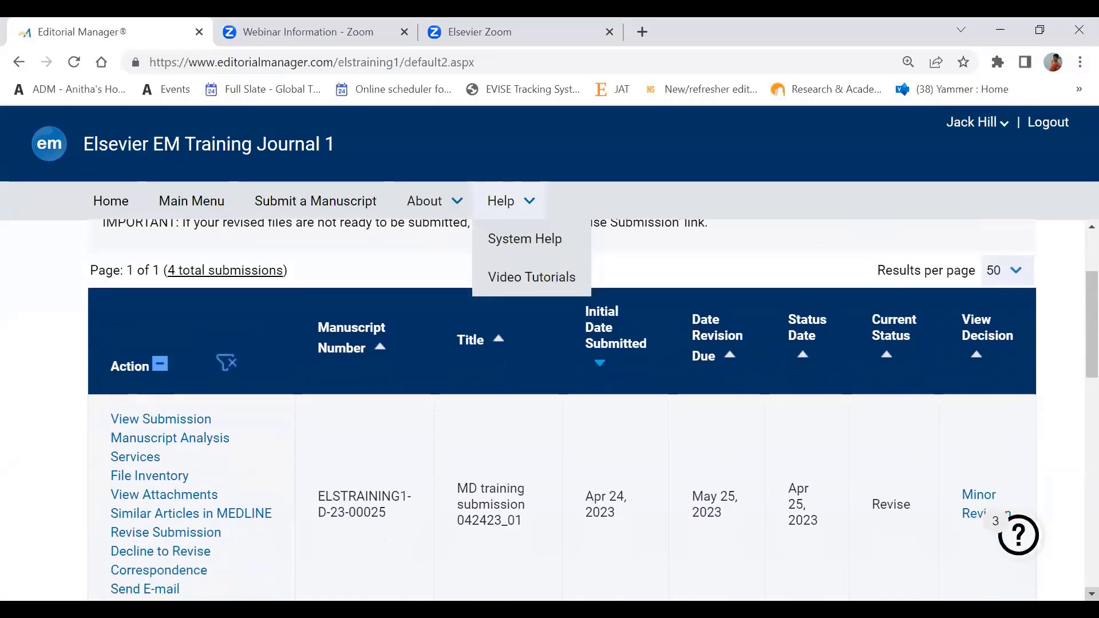
{"action": "scroll", "coordinate": [1092, 594], "scroll_direction": "down", "scroll_amount": 1}
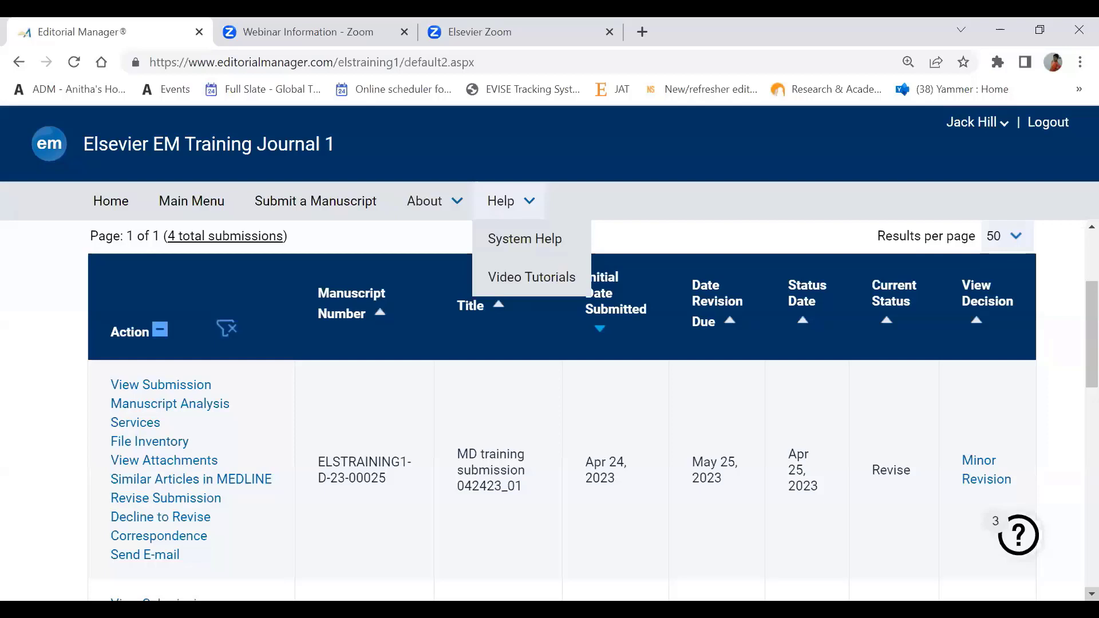
{"action": "scroll", "coordinate": [593, 411], "scroll_direction": "down", "scroll_amount": 2}
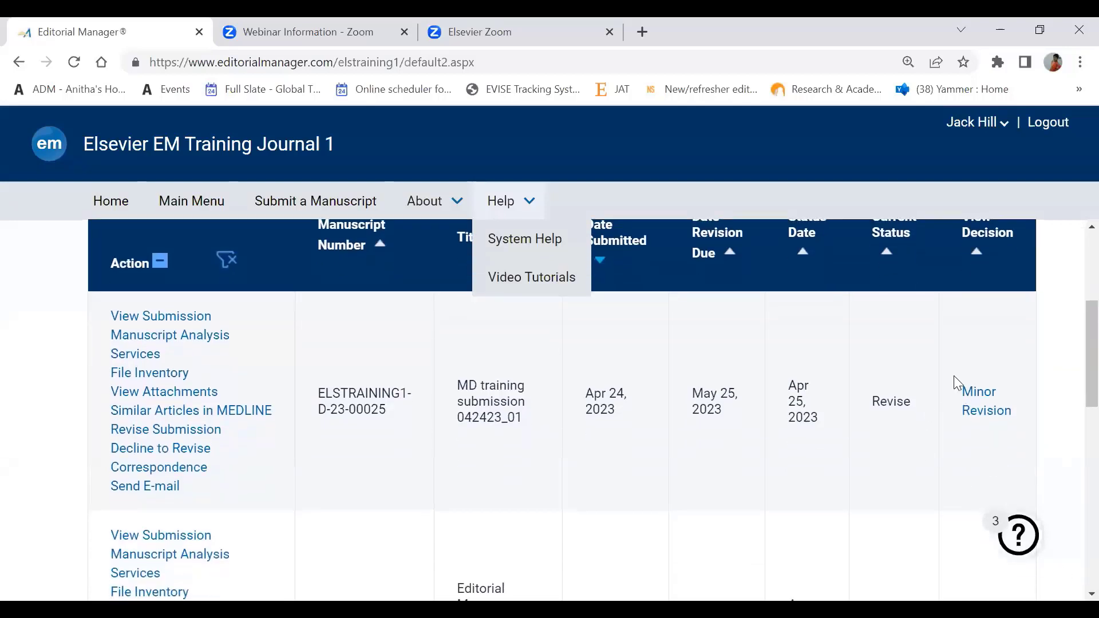
{"action": "scroll", "coordinate": [1072, 258], "scroll_direction": "up", "scroll_amount": 4}
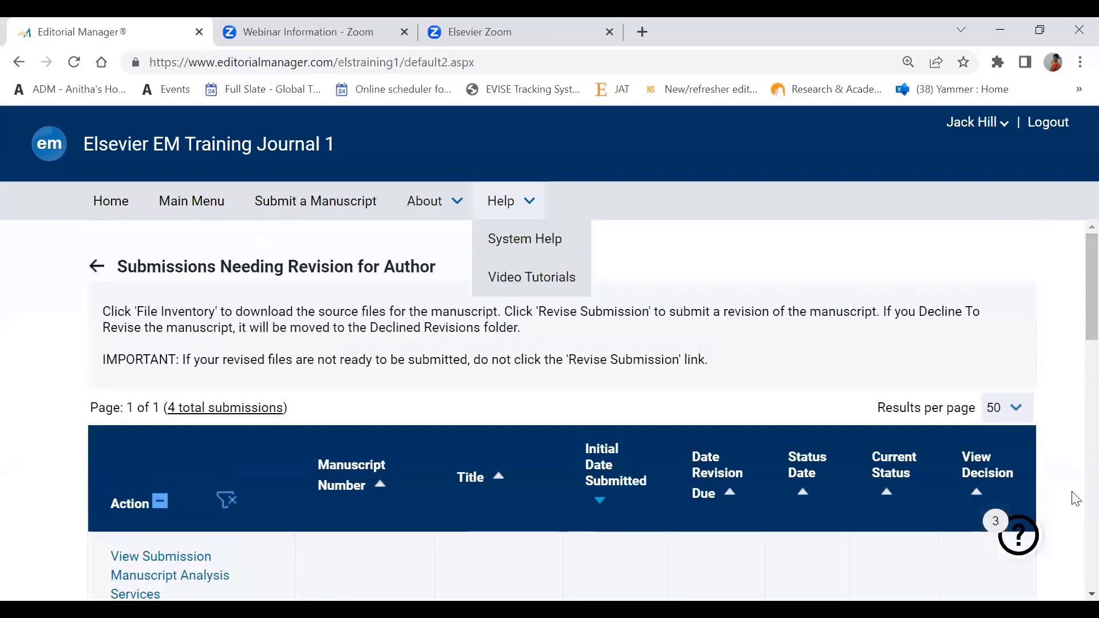
{"action": "scroll", "coordinate": [1076, 590], "scroll_direction": "down", "scroll_amount": 3}
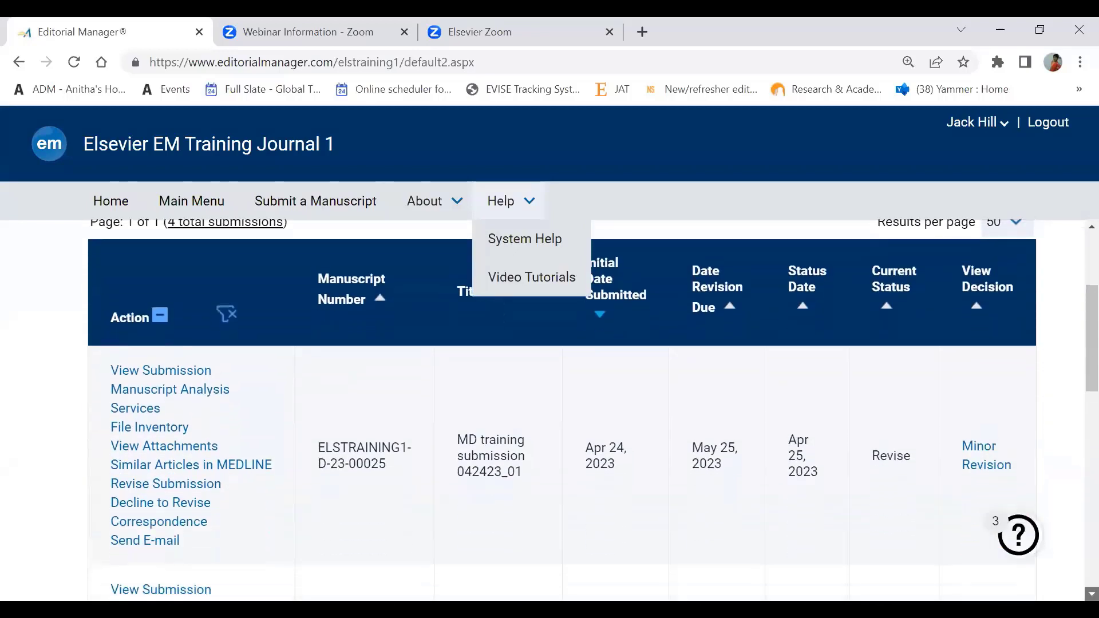
{"action": "scroll", "coordinate": [593, 411], "scroll_direction": "down", "scroll_amount": 1}
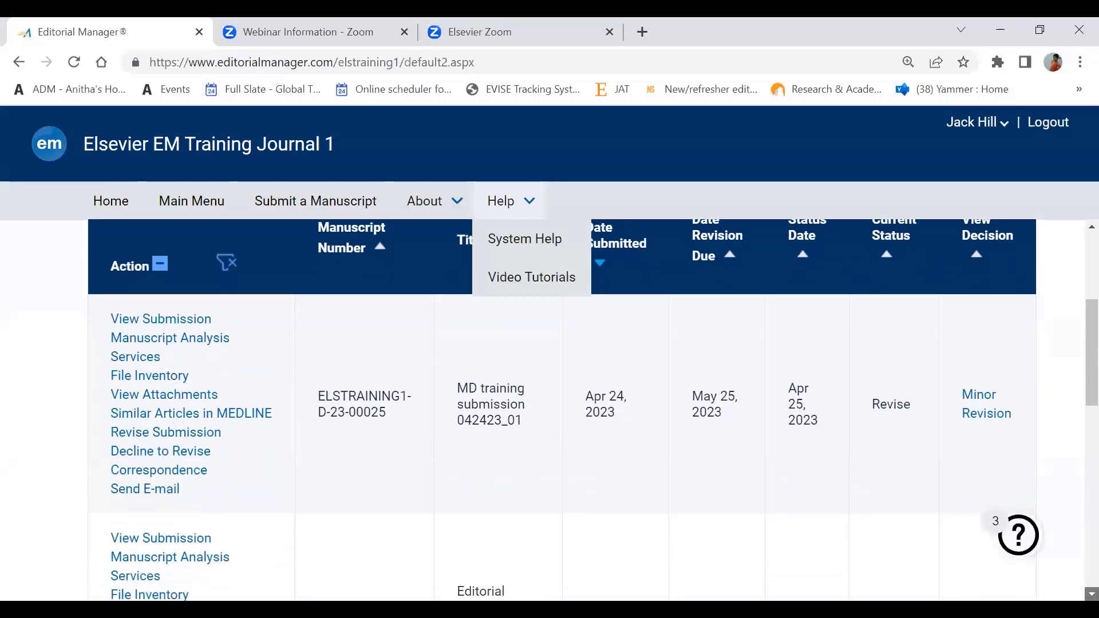
{"action": "left_click", "coordinate": [973, 412]}
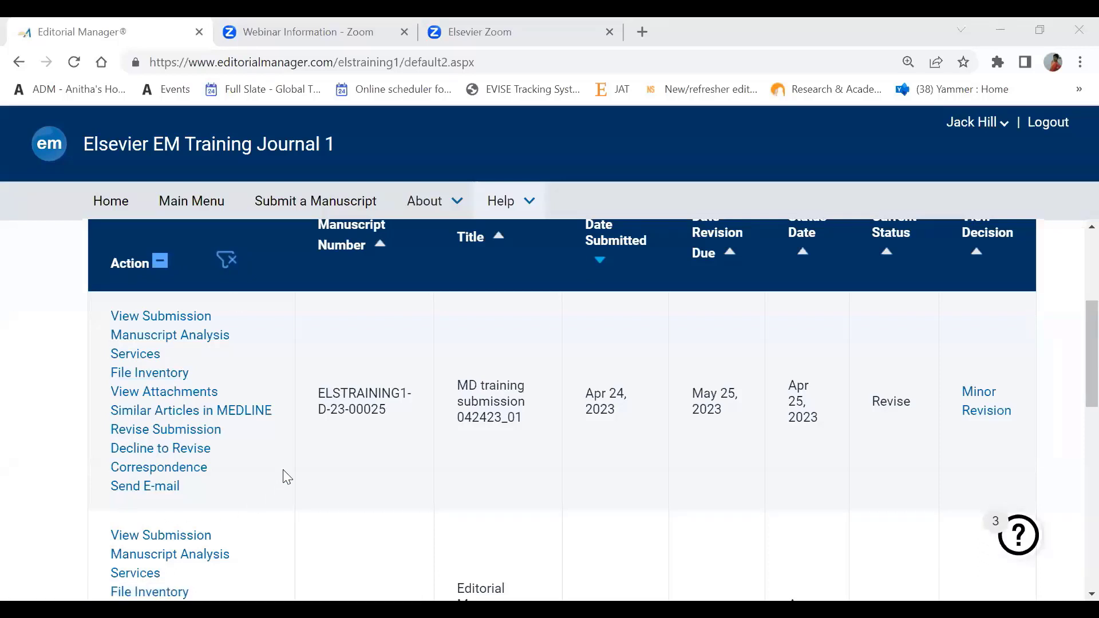
Start the revision of "MD training submission 042423_01", dismiss the webinar notice and proceed with Full Length Article as the article type
{"action": "left_click", "coordinate": [204, 433]}
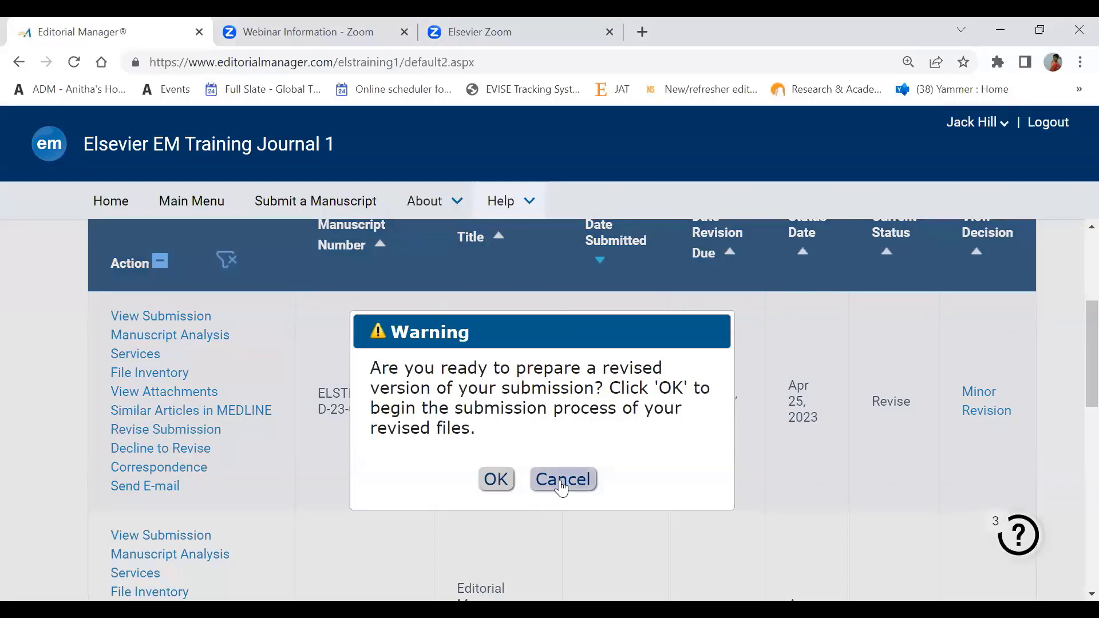
{"action": "left_click", "coordinate": [495, 479]}
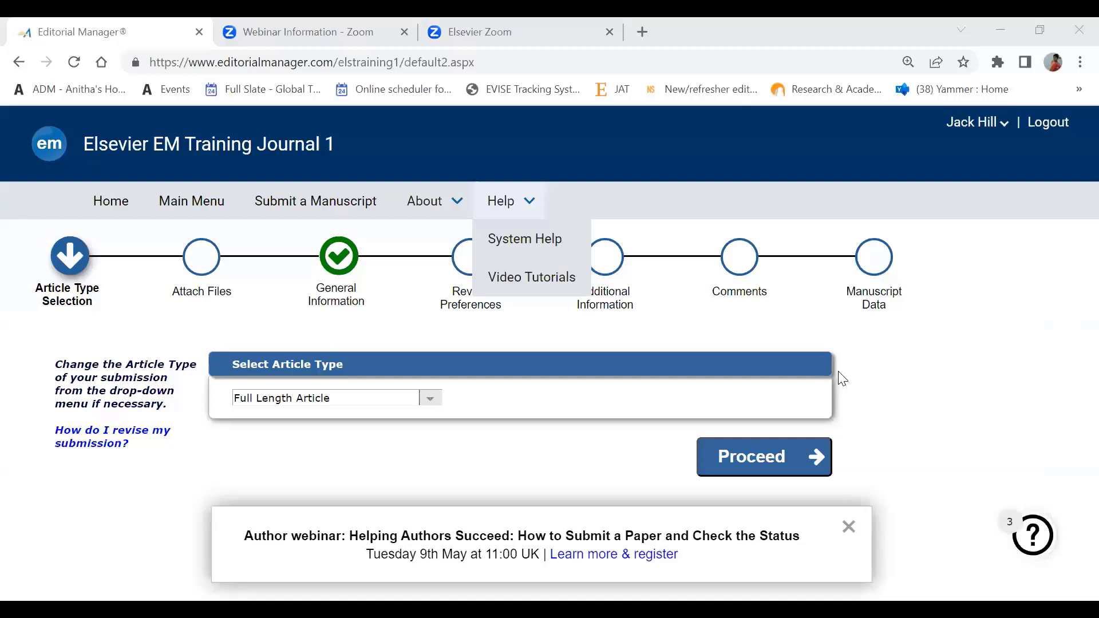
{"action": "left_click", "coordinate": [848, 527]}
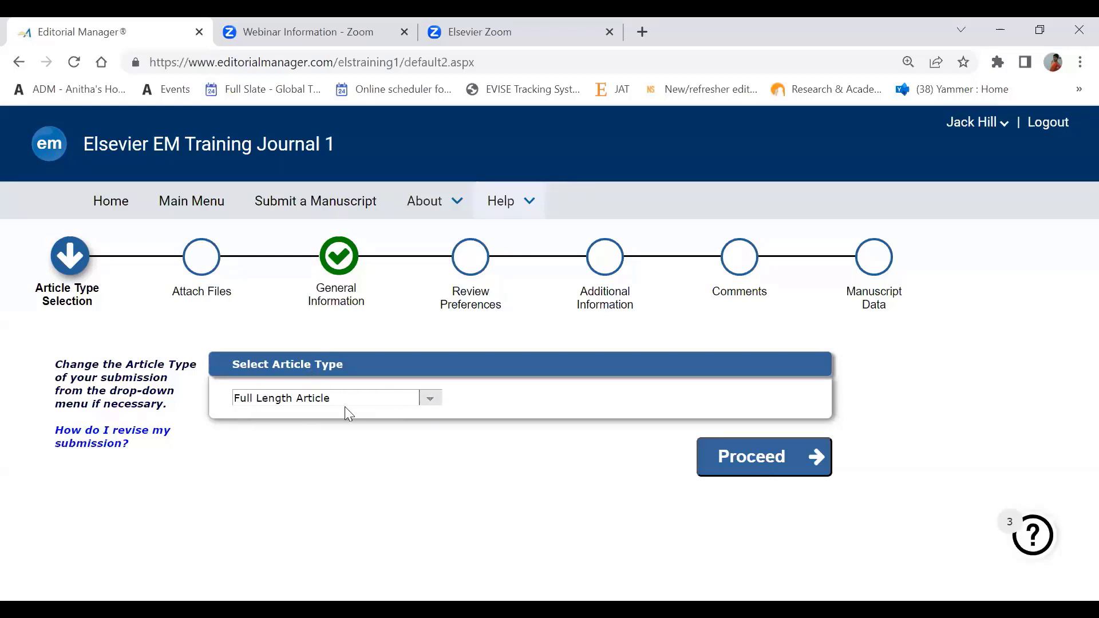
{"action": "left_click", "coordinate": [759, 464]}
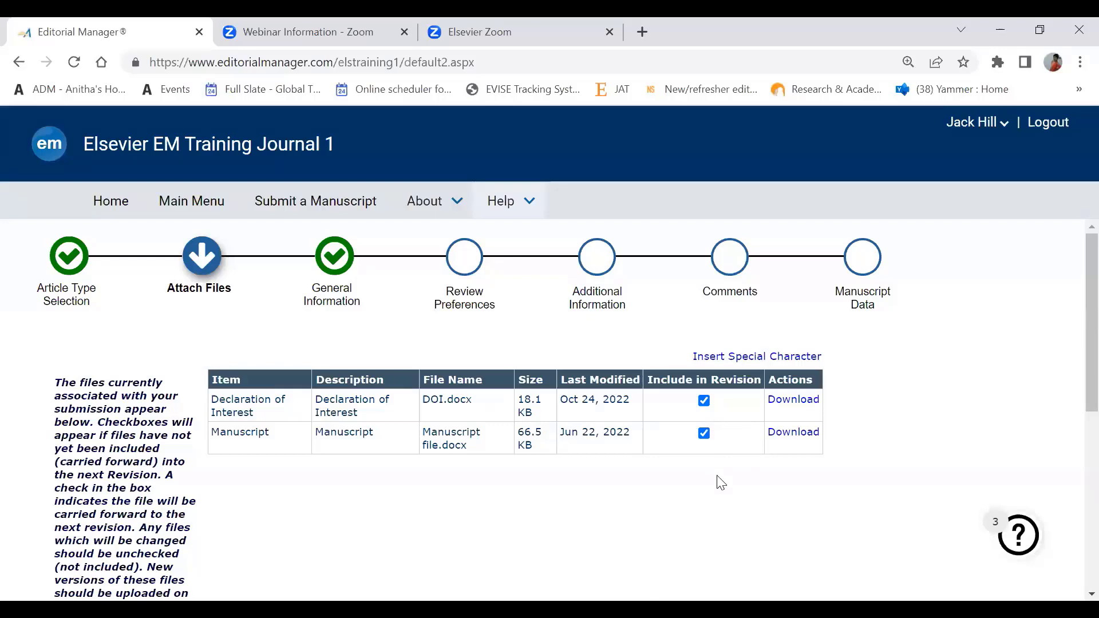
Exclude the old Manuscript file.docx from the revision, keep DOI.docx included, and proceed to the file upload page
{"action": "left_click", "coordinate": [705, 434]}
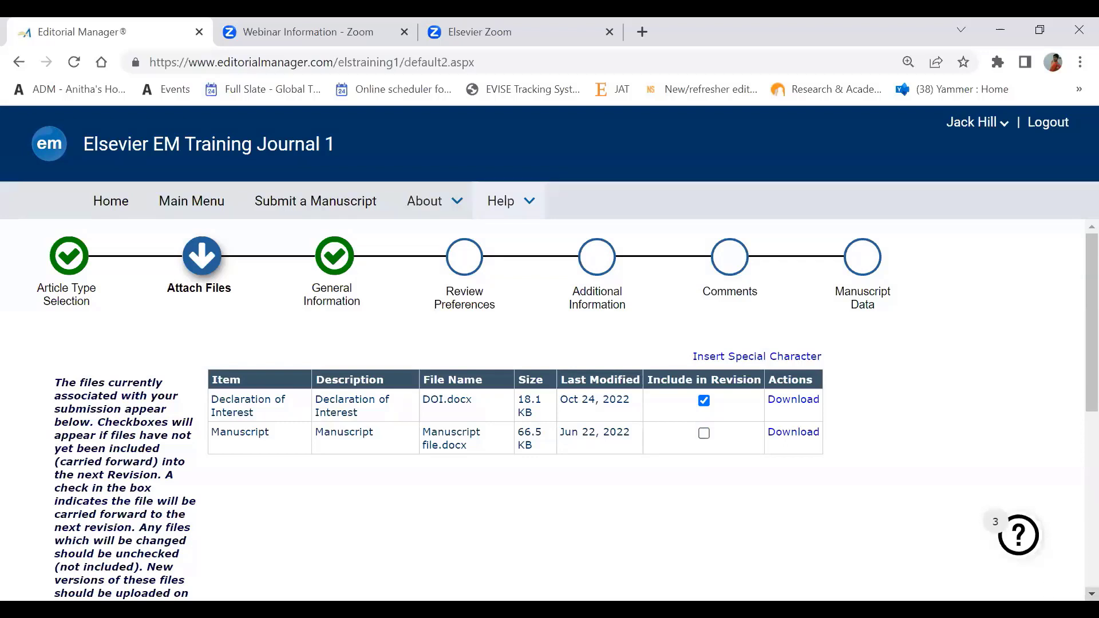
{"action": "scroll", "coordinate": [550, 409], "scroll_direction": "down", "scroll_amount": 2}
{"action": "scroll", "coordinate": [550, 409], "scroll_direction": "down", "scroll_amount": 4}
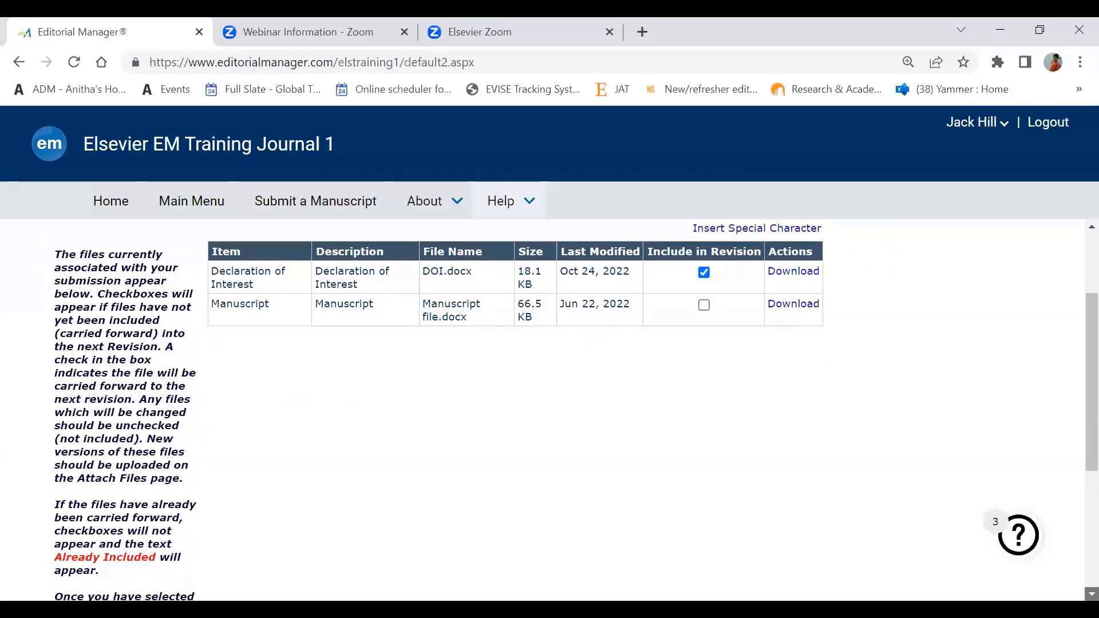
{"action": "left_click", "coordinate": [1091, 594]}
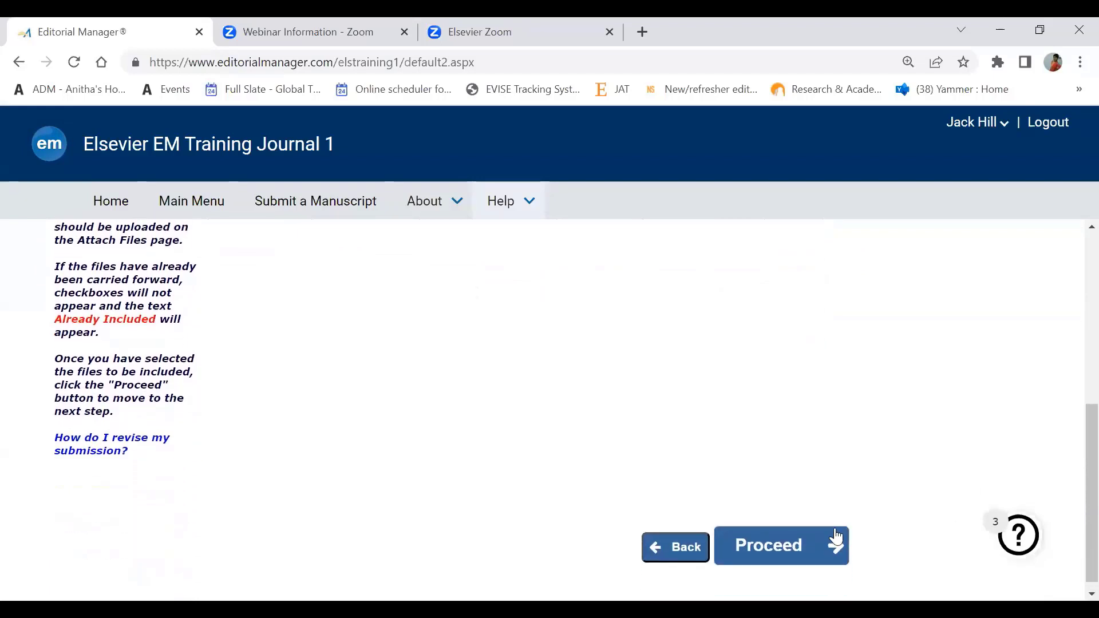
{"action": "left_click", "coordinate": [790, 545]}
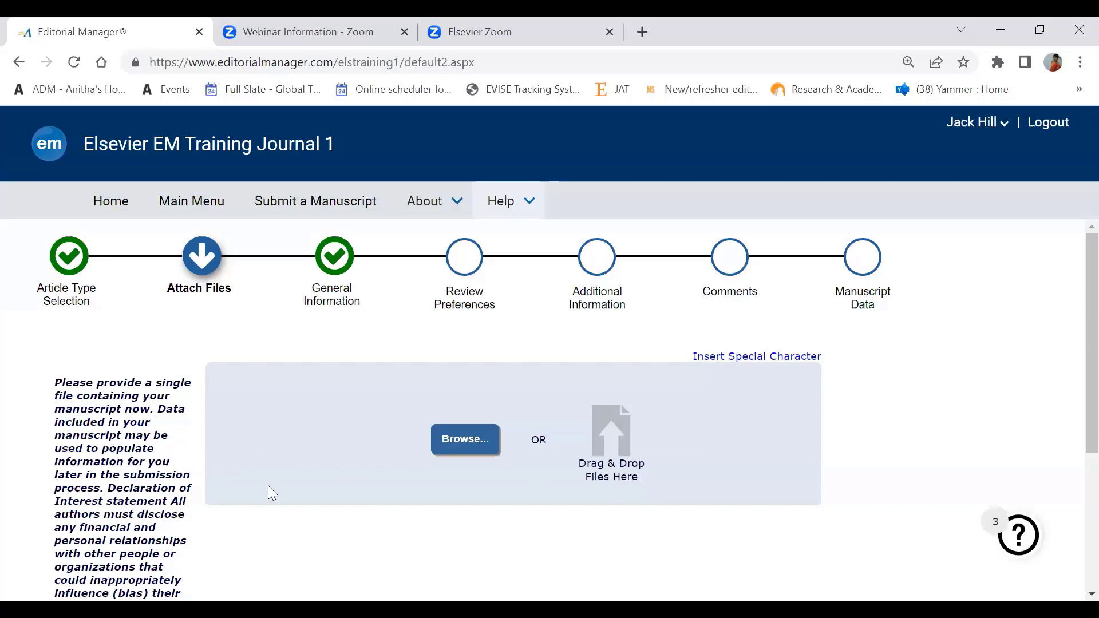
Try to upload "Response to Reviwers.docx" from the Training 2022 folder on the Desktop
{"action": "scroll", "coordinate": [664, 483], "scroll_direction": "down", "scroll_amount": 4}
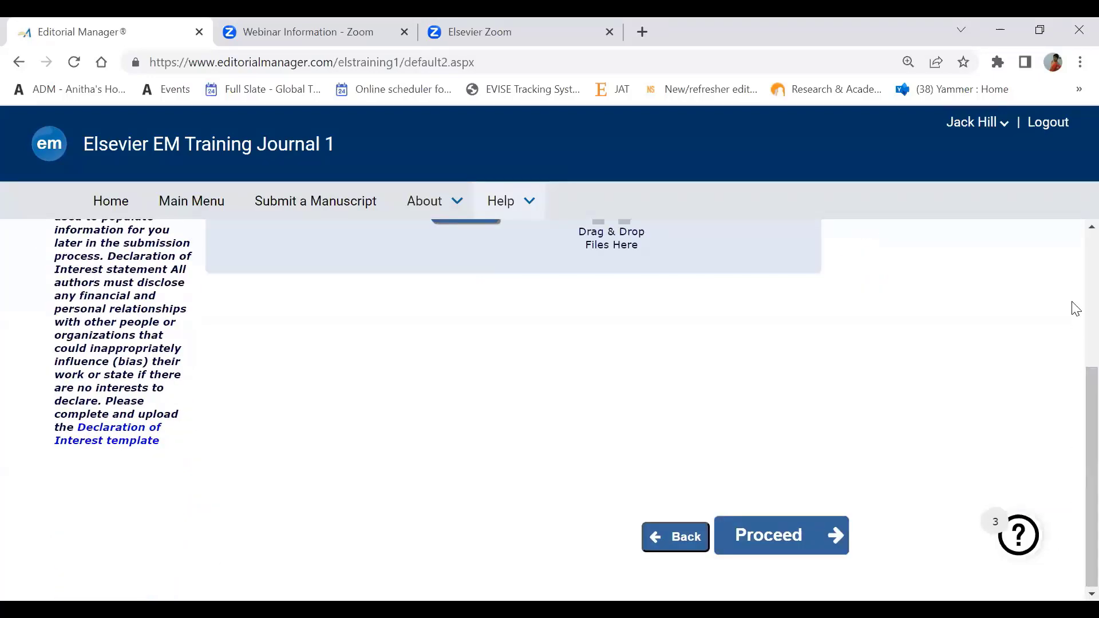
{"action": "scroll", "coordinate": [1075, 309], "scroll_direction": "up", "scroll_amount": 4}
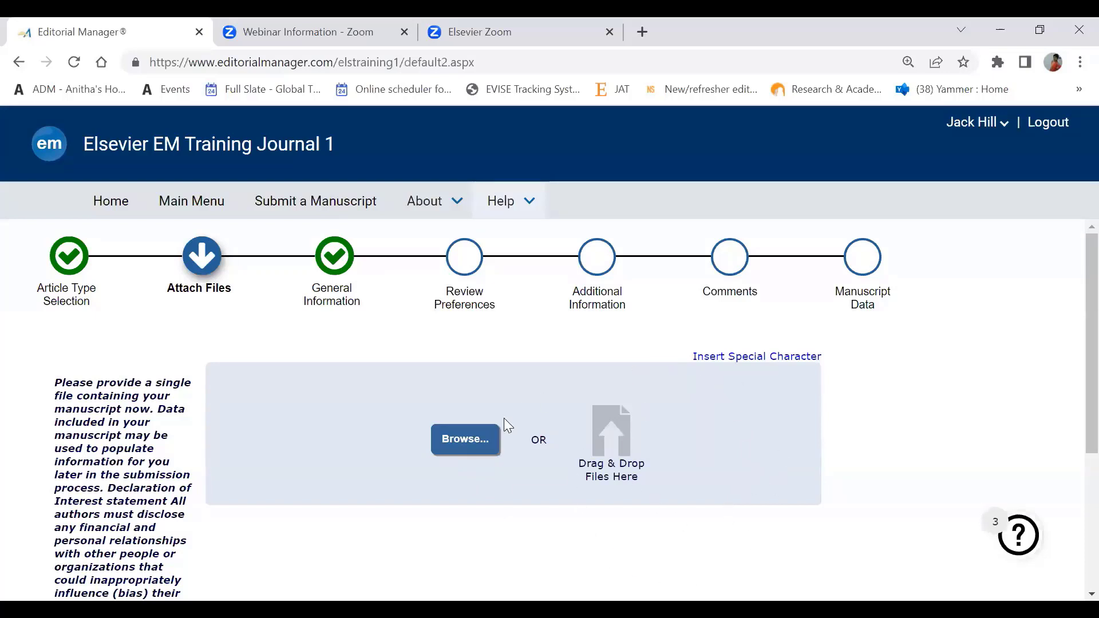
{"action": "left_click", "coordinate": [448, 438]}
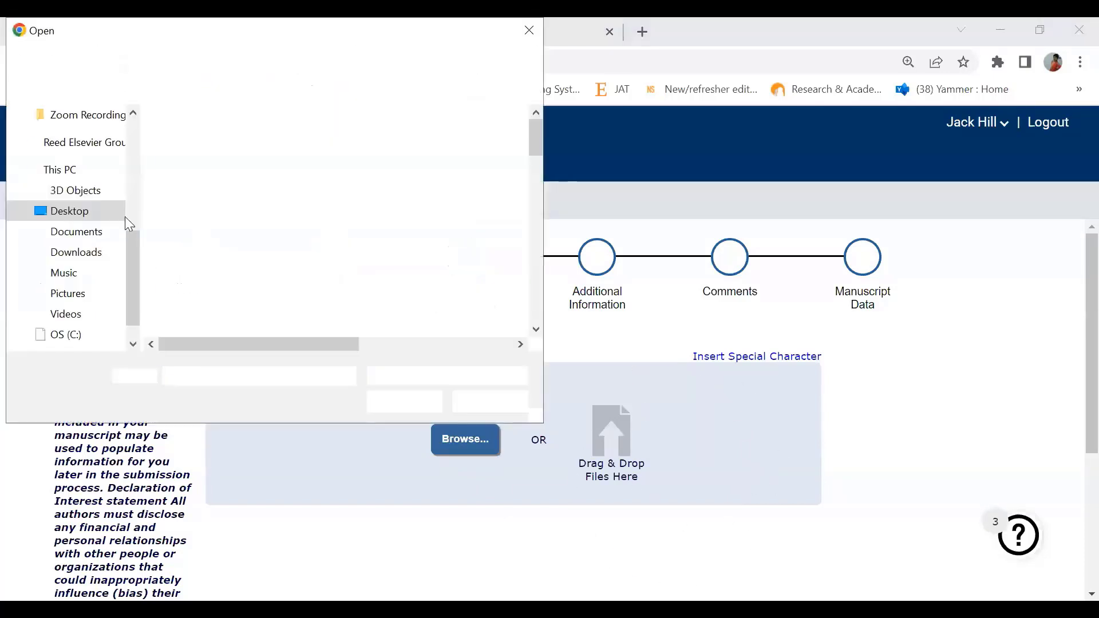
{"action": "left_click", "coordinate": [263, 272]}
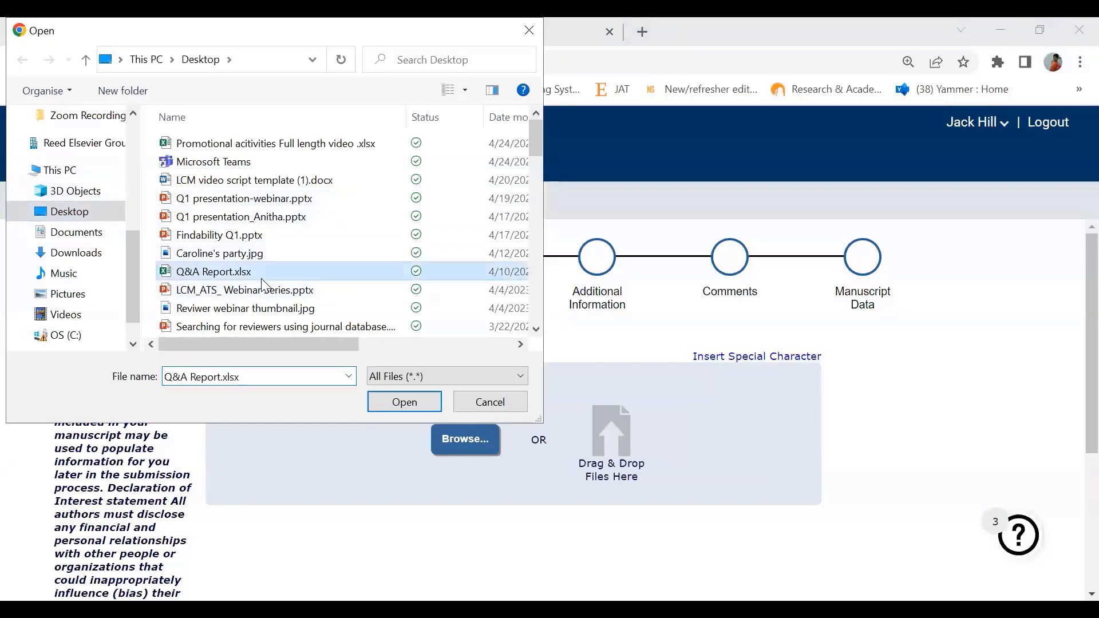
{"action": "scroll", "coordinate": [264, 285], "scroll_direction": "down", "scroll_amount": 8}
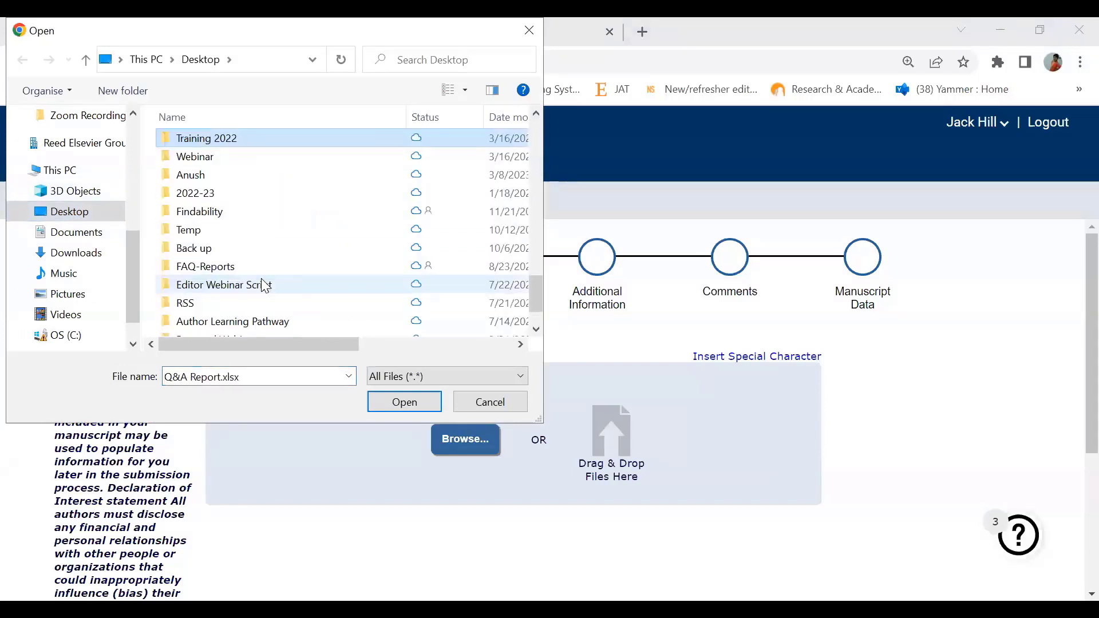
{"action": "double_click", "coordinate": [224, 139]}
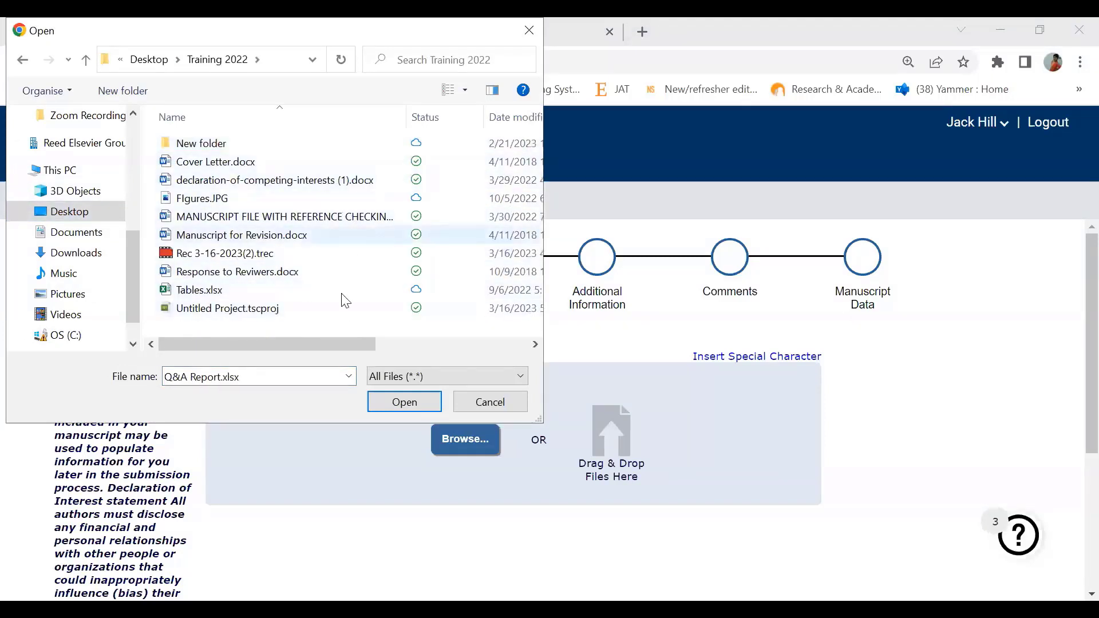
{"action": "left_click", "coordinate": [280, 279]}
{"action": "double_click", "coordinate": [280, 279]}
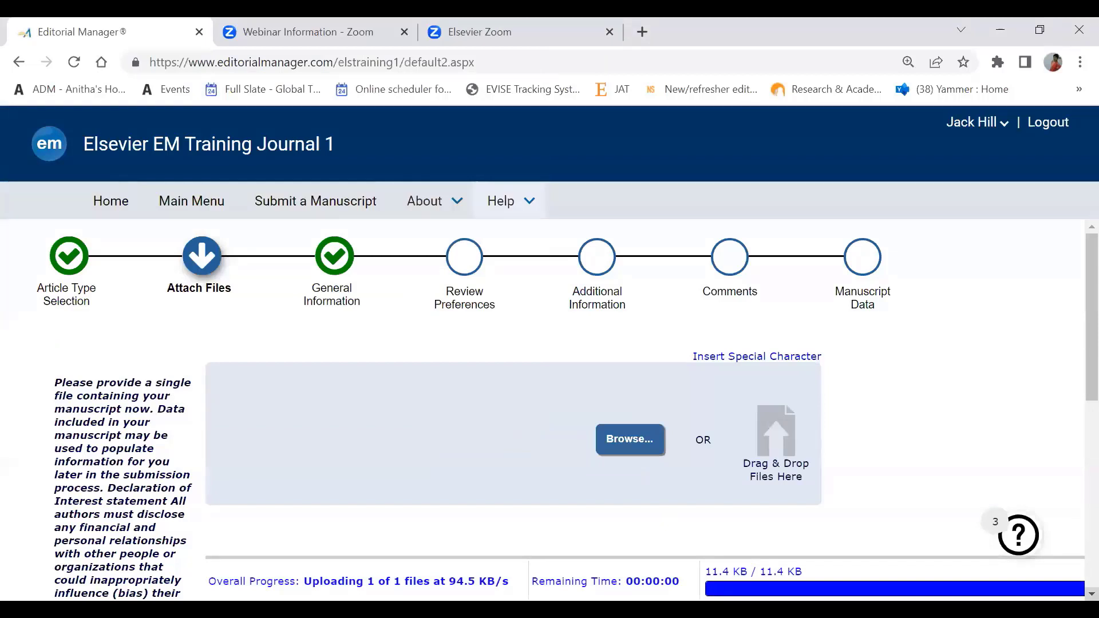
{"action": "scroll", "coordinate": [549, 401], "scroll_direction": "down", "scroll_amount": 4}
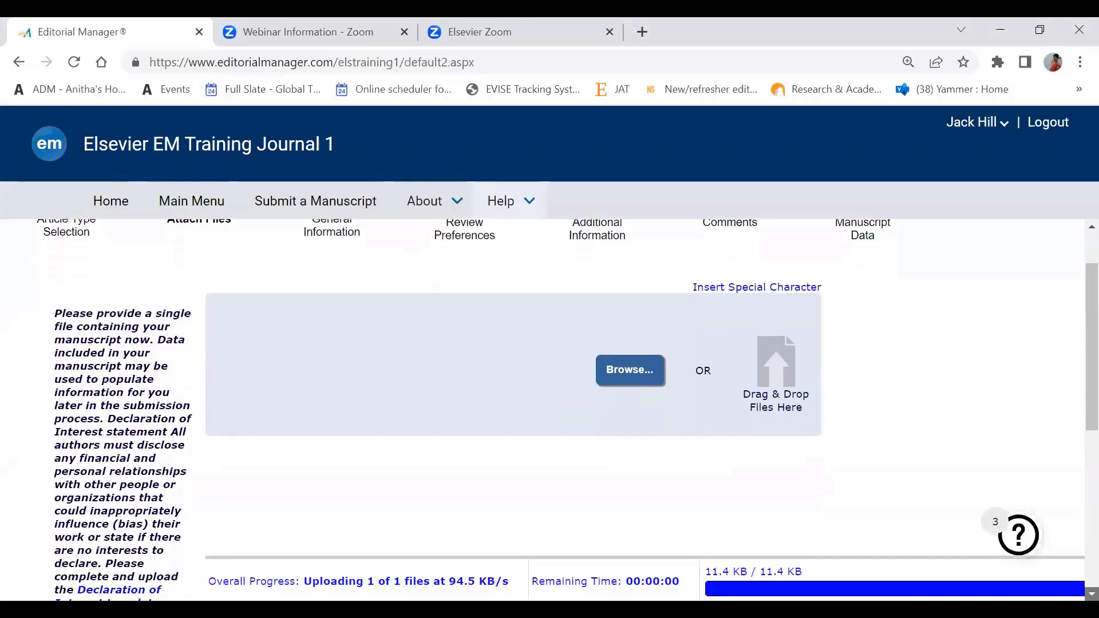
{"action": "scroll", "coordinate": [549, 401], "scroll_direction": "down", "scroll_amount": 3}
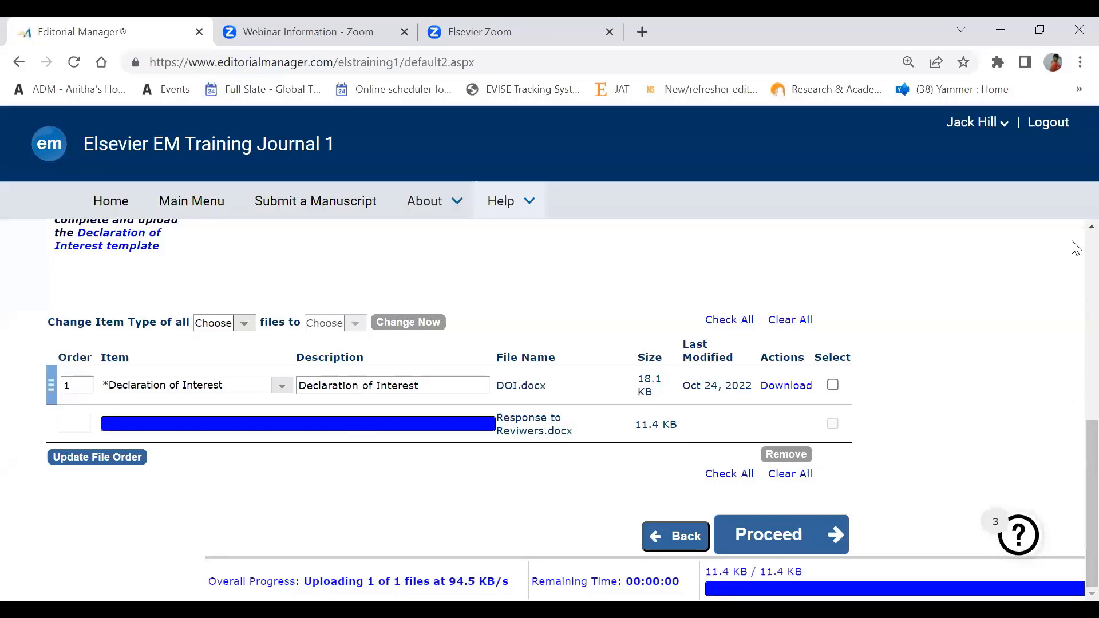
{"action": "scroll", "coordinate": [1075, 247], "scroll_direction": "up", "scroll_amount": 6}
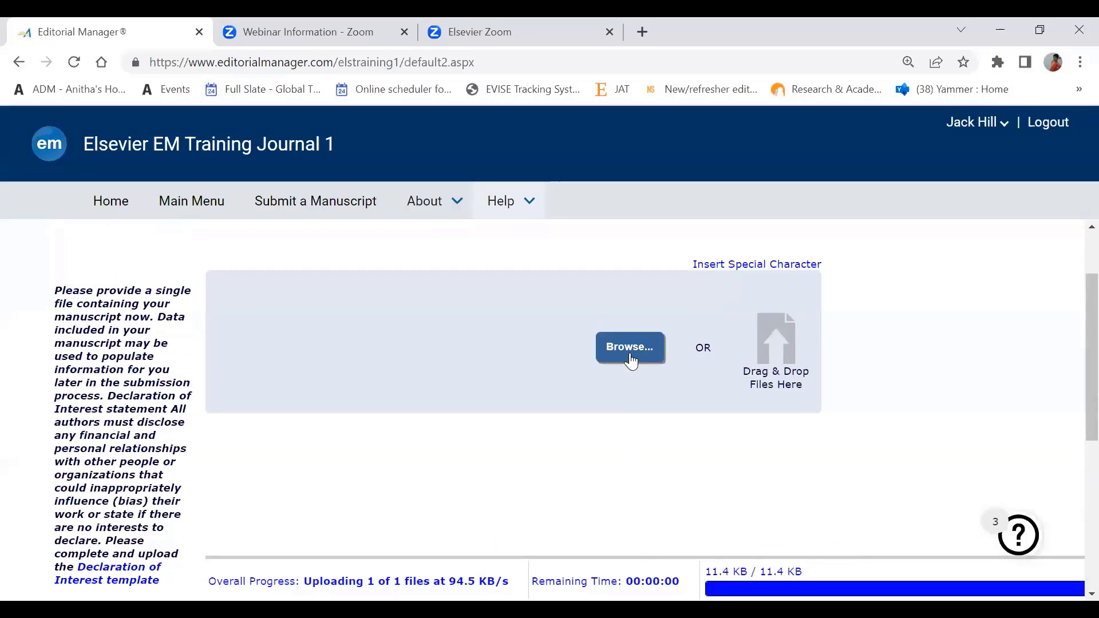
Try to upload "Manuscript for Revision.docx" from the Training 2022 folder
{"action": "left_click", "coordinate": [630, 352]}
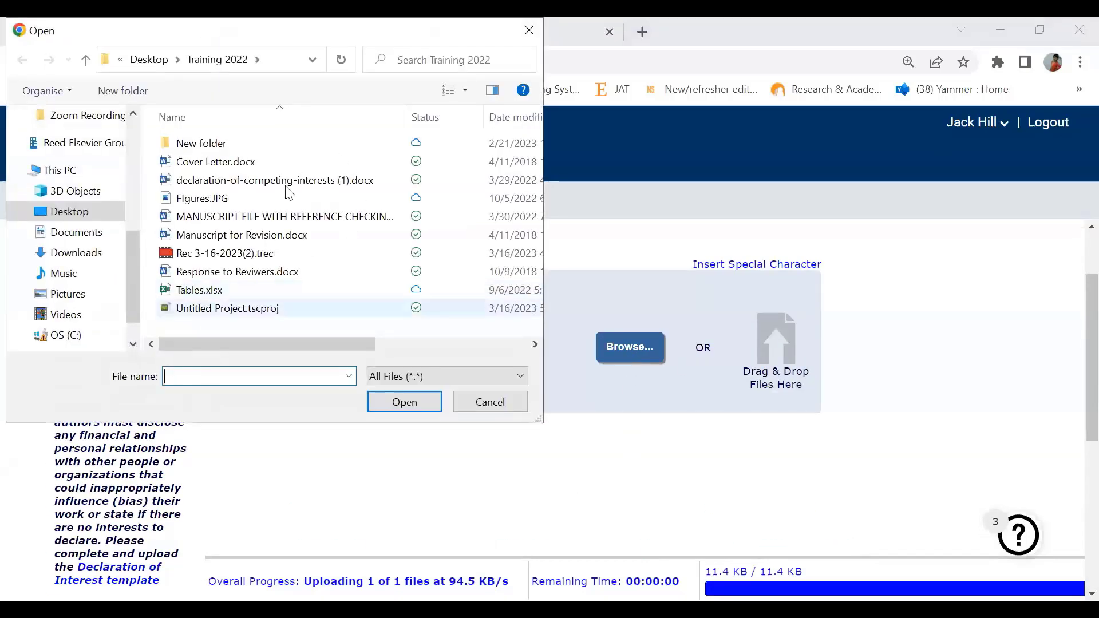
{"action": "left_click", "coordinate": [280, 241]}
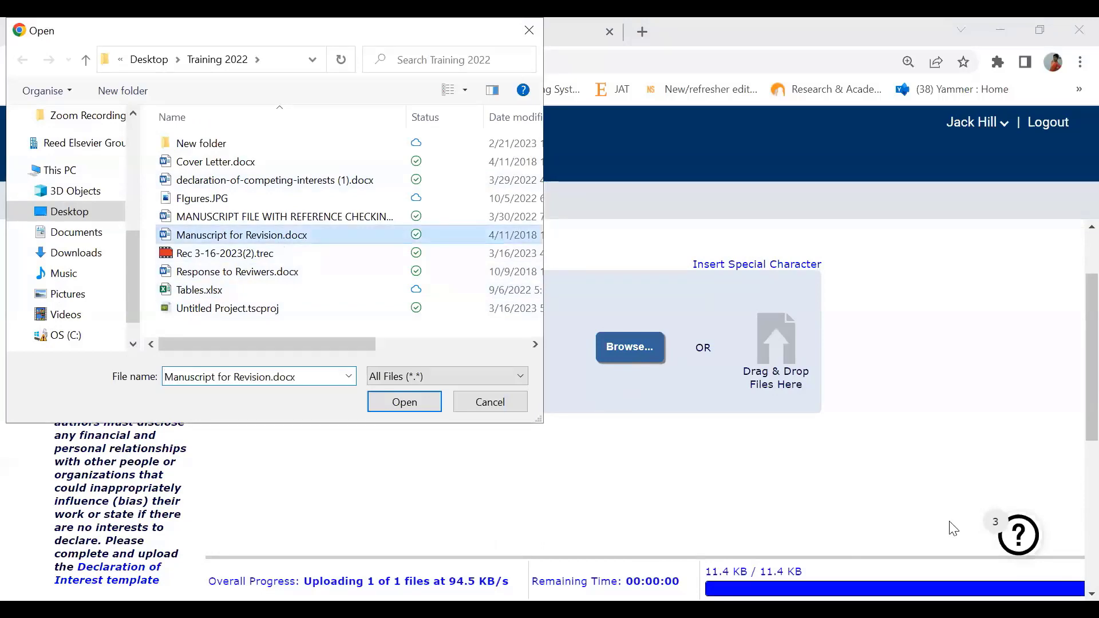
{"action": "key", "text": "Return"}
{"action": "scroll", "coordinate": [1076, 562], "scroll_direction": "down", "scroll_amount": 6}
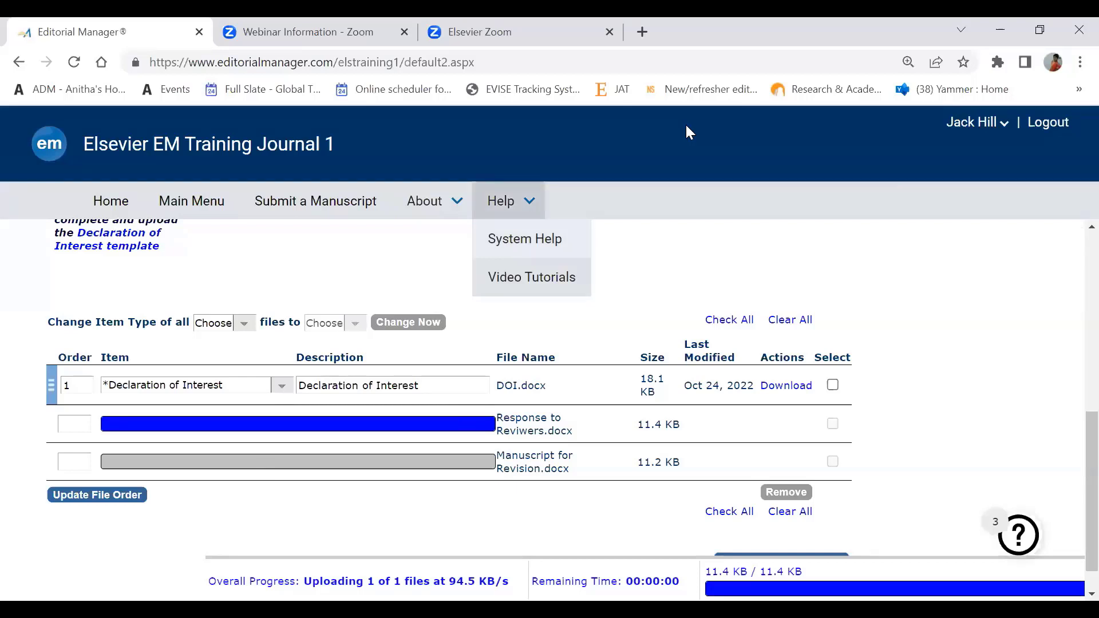
Reload the Attach Files page, accepting that unsaved changes may be lost
{"action": "left_click", "coordinate": [498, 65]}
{"action": "key", "text": "Return"}
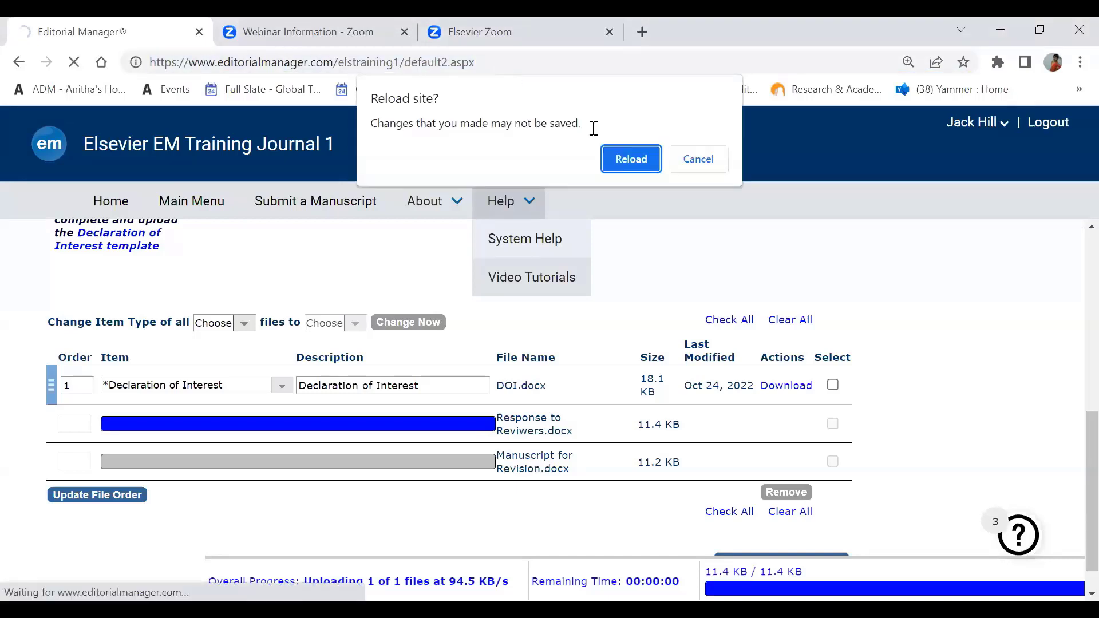
{"action": "left_click", "coordinate": [630, 158]}
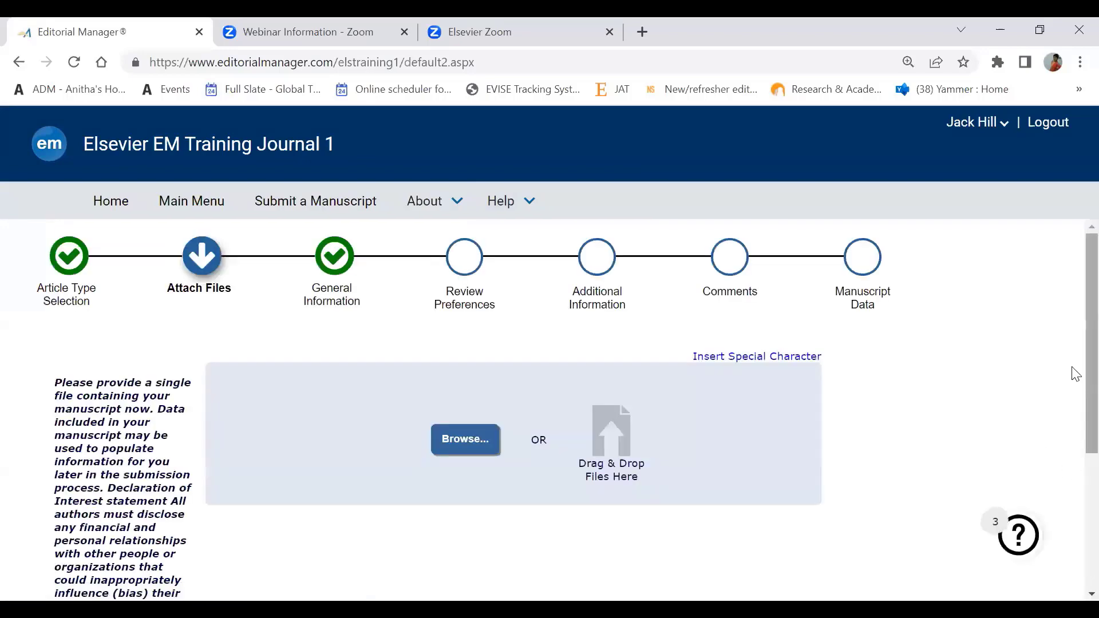
Upload "Manuscript for Revision.docx" as the revised manuscript and proceed to the General Information page
{"action": "left_click_drag", "start_coordinate": [1075, 374], "coordinate": [1075, 518]}
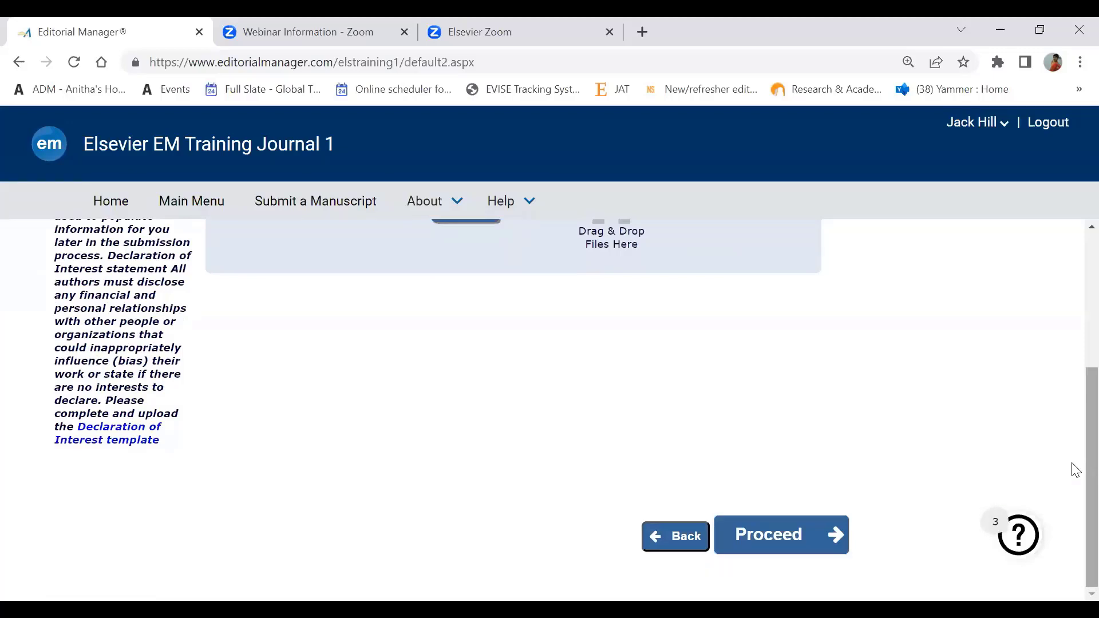
{"action": "left_click_drag", "start_coordinate": [1075, 469], "coordinate": [1072, 300]}
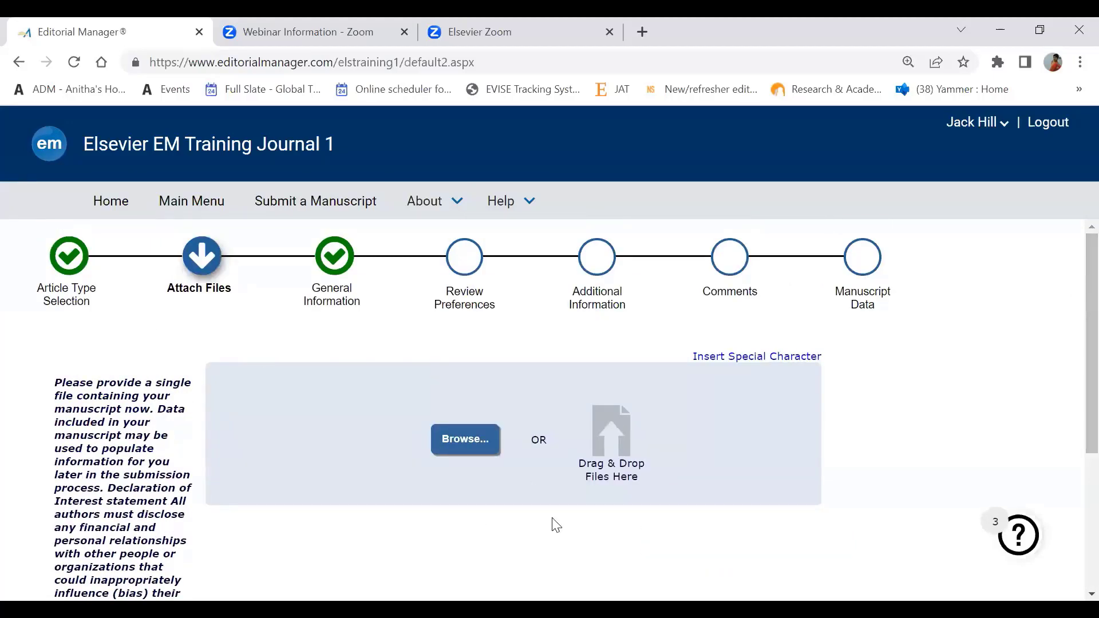
{"action": "left_click", "coordinate": [471, 438]}
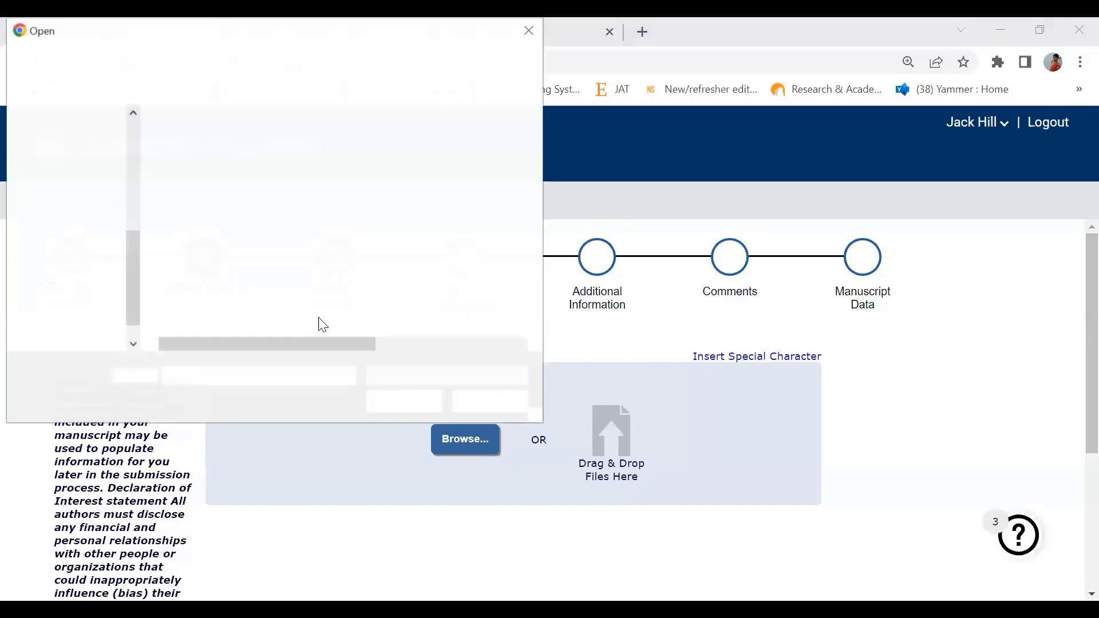
{"action": "double_click", "coordinate": [267, 241]}
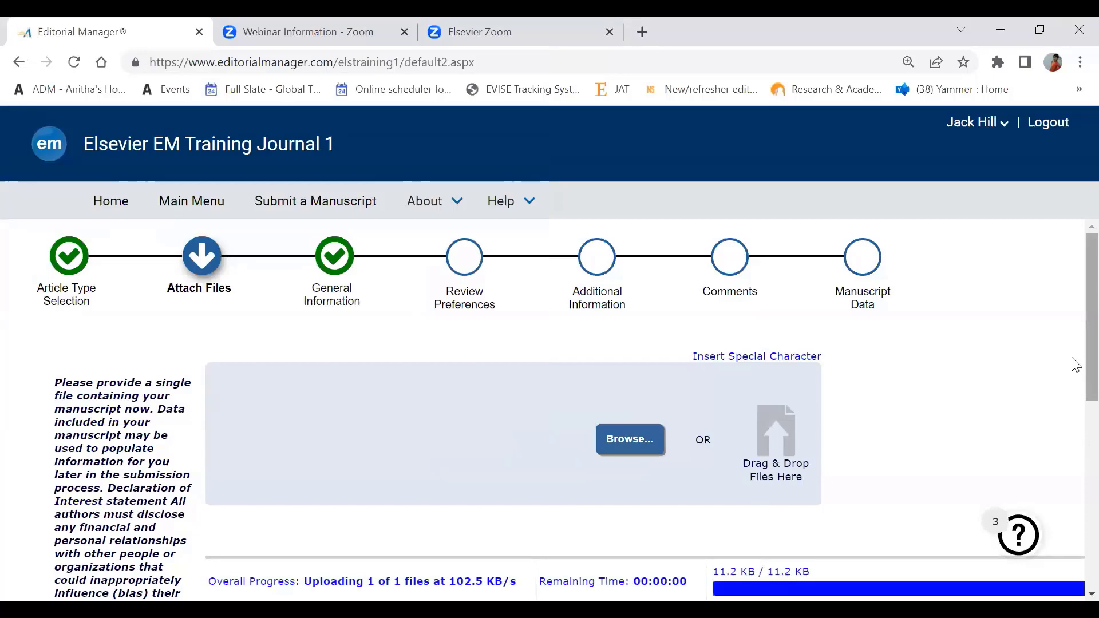
{"action": "scroll", "coordinate": [1074, 435], "scroll_direction": "down", "scroll_amount": 3}
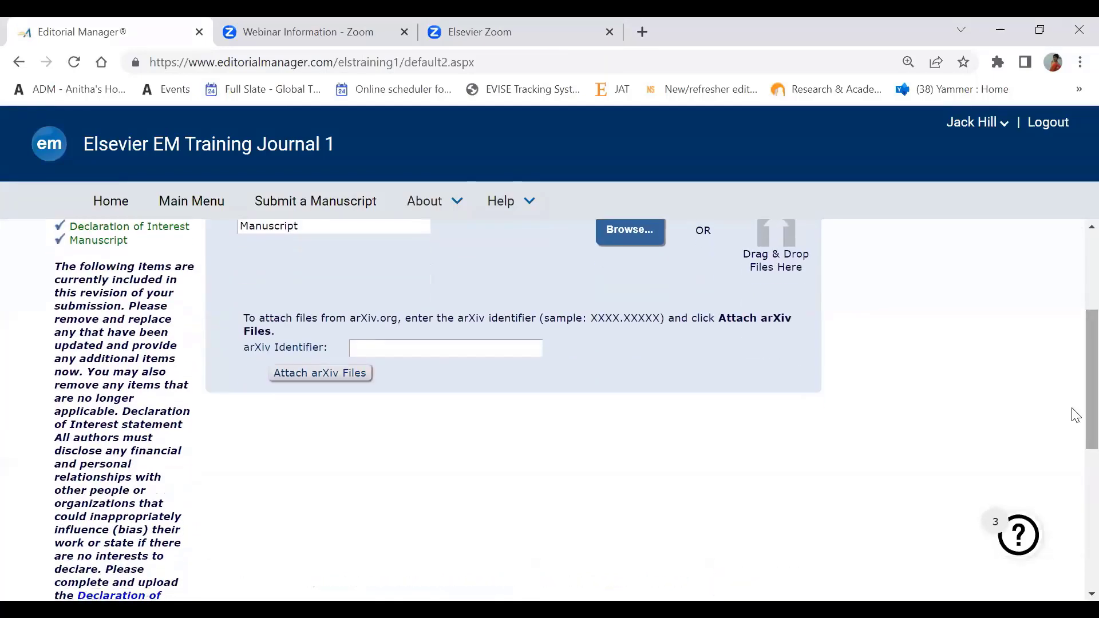
{"action": "scroll", "coordinate": [1073, 415], "scroll_direction": "down", "scroll_amount": 6}
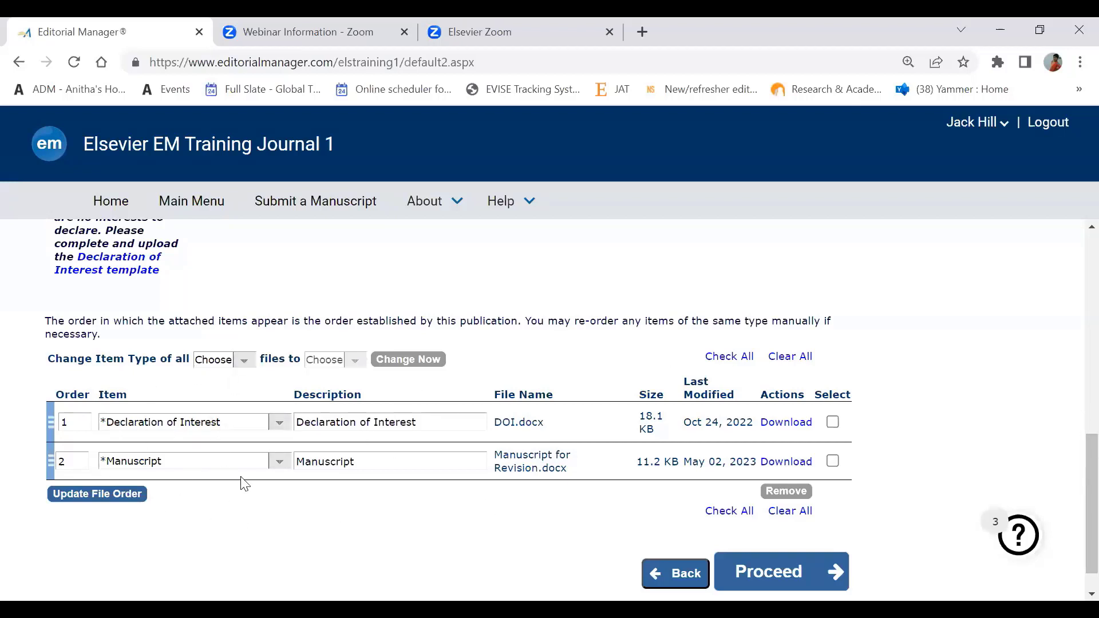
{"action": "left_click", "coordinate": [780, 572]}
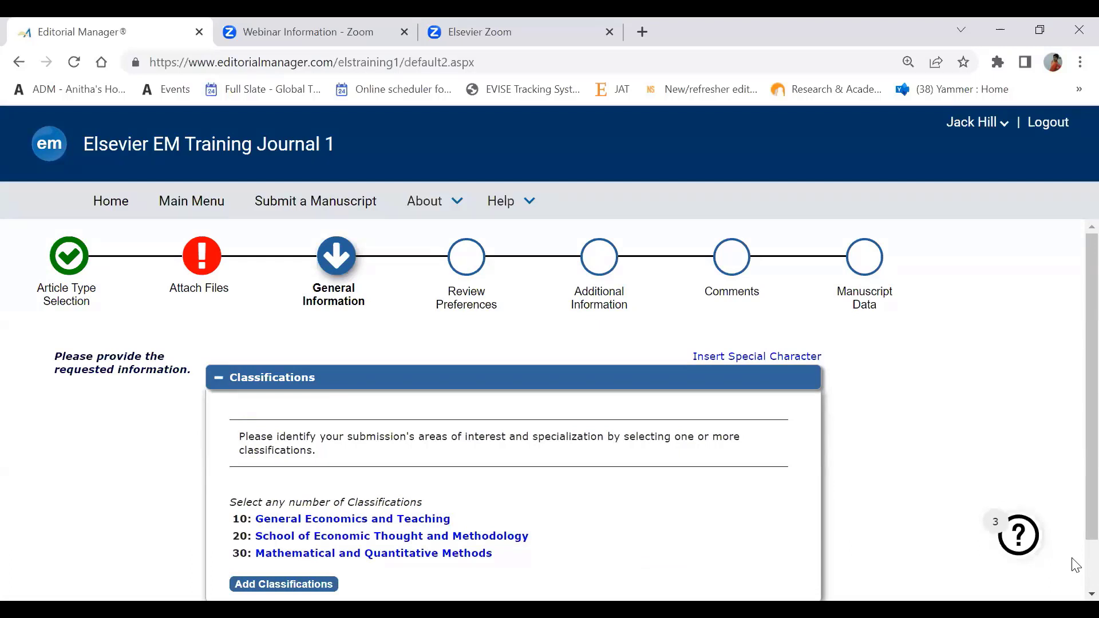
Review the selected classifications and proceed to the Review Preferences page
{"action": "scroll", "coordinate": [1091, 595], "scroll_direction": "down", "scroll_amount": 1}
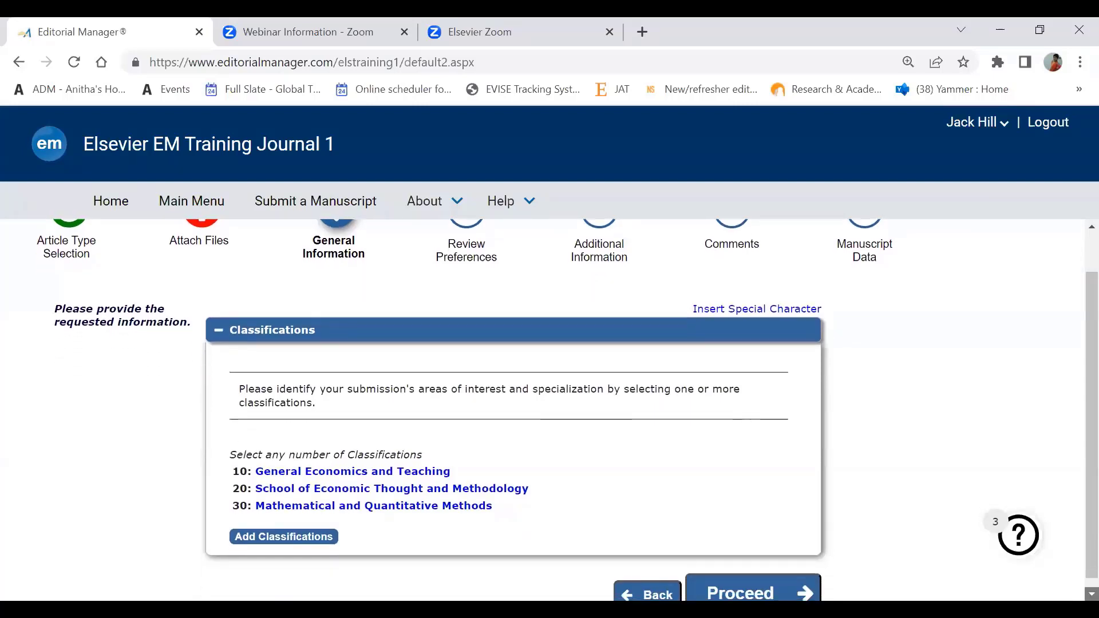
{"action": "scroll", "coordinate": [567, 409], "scroll_direction": "down", "scroll_amount": 1}
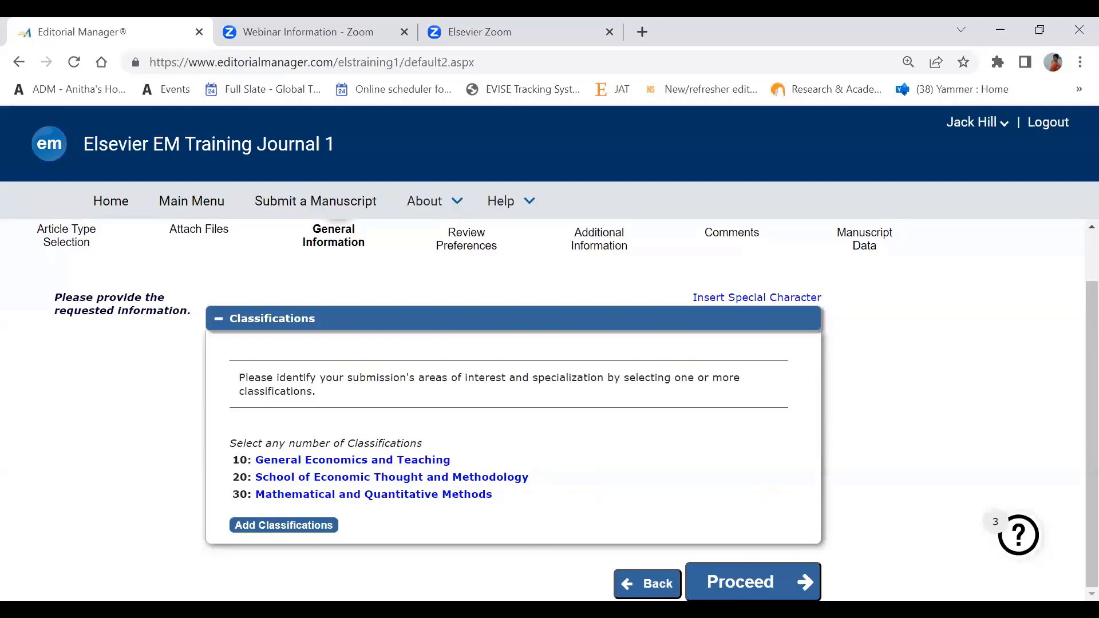
{"action": "left_click", "coordinate": [724, 584]}
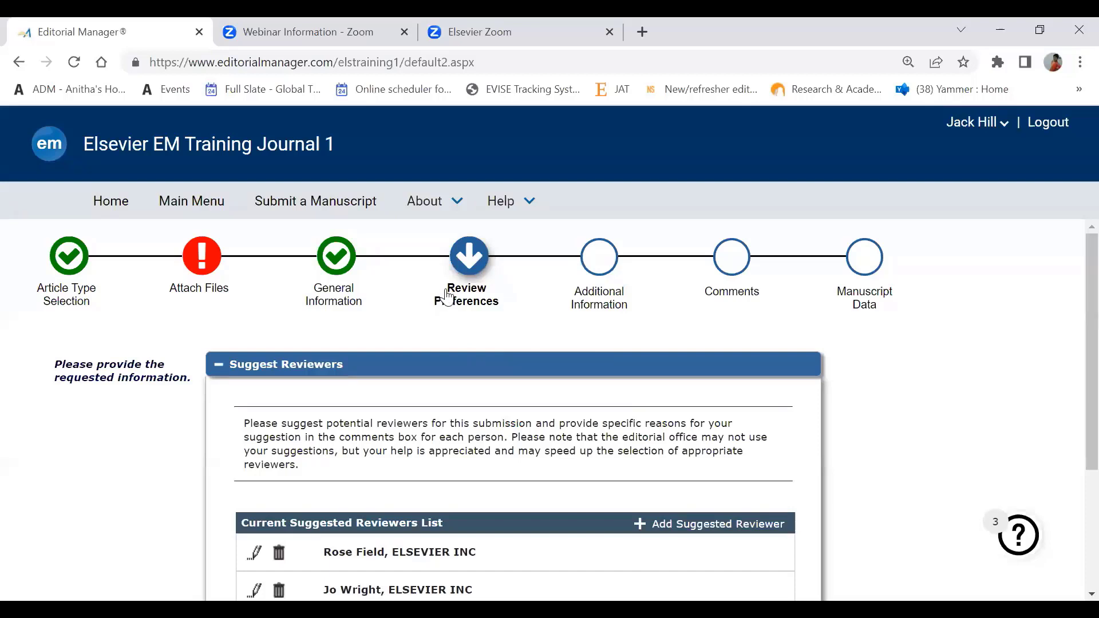
Check the suggested reviewers list and proceed to the Additional Information questionnaire
{"action": "scroll", "coordinate": [448, 298], "scroll_direction": "down", "scroll_amount": 1}
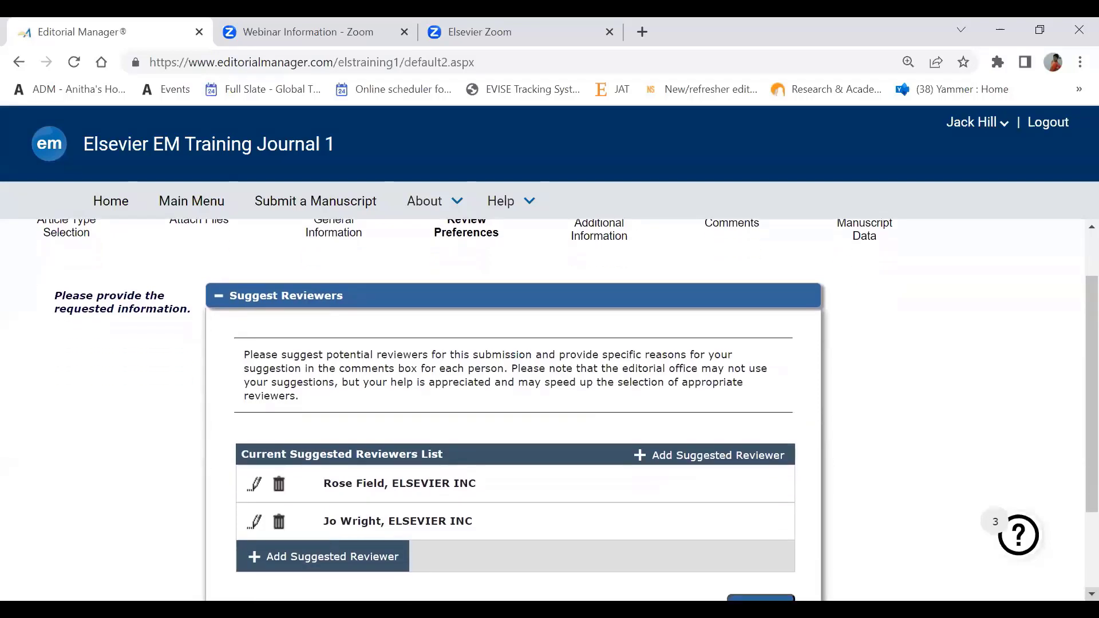
{"action": "scroll", "coordinate": [513, 401], "scroll_direction": "down", "scroll_amount": 1}
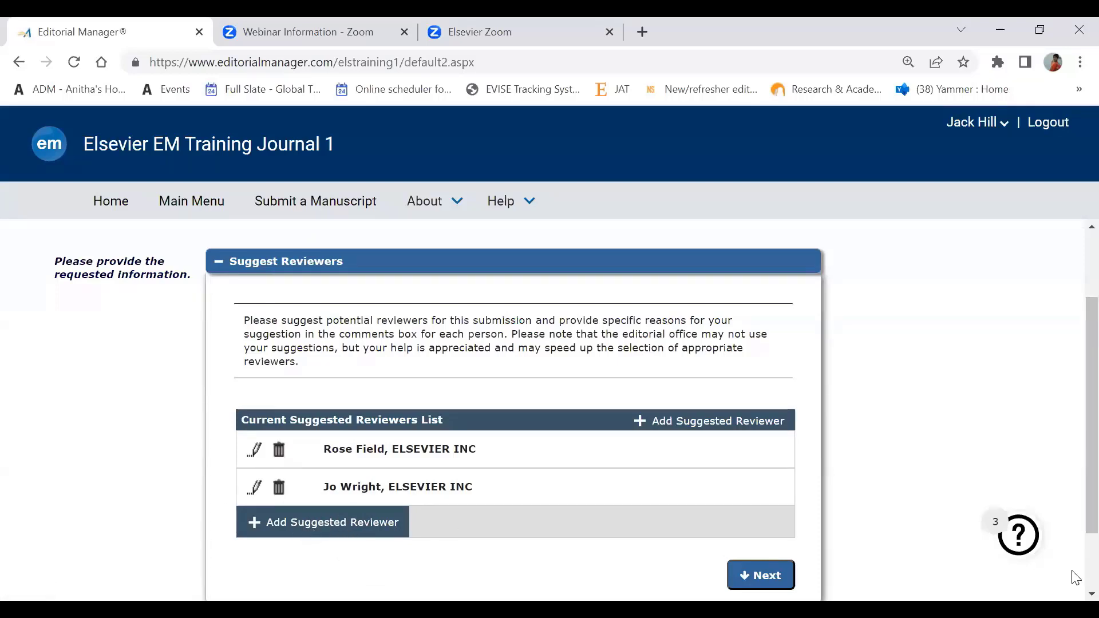
{"action": "scroll", "coordinate": [1076, 575], "scroll_direction": "down", "scroll_amount": 3}
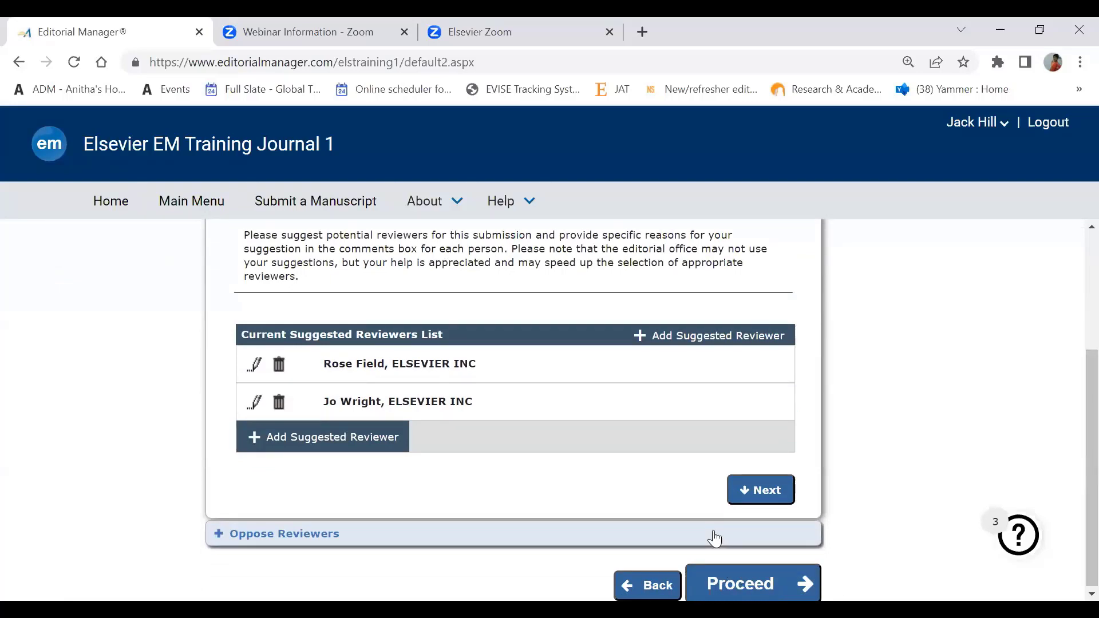
{"action": "left_click", "coordinate": [755, 585]}
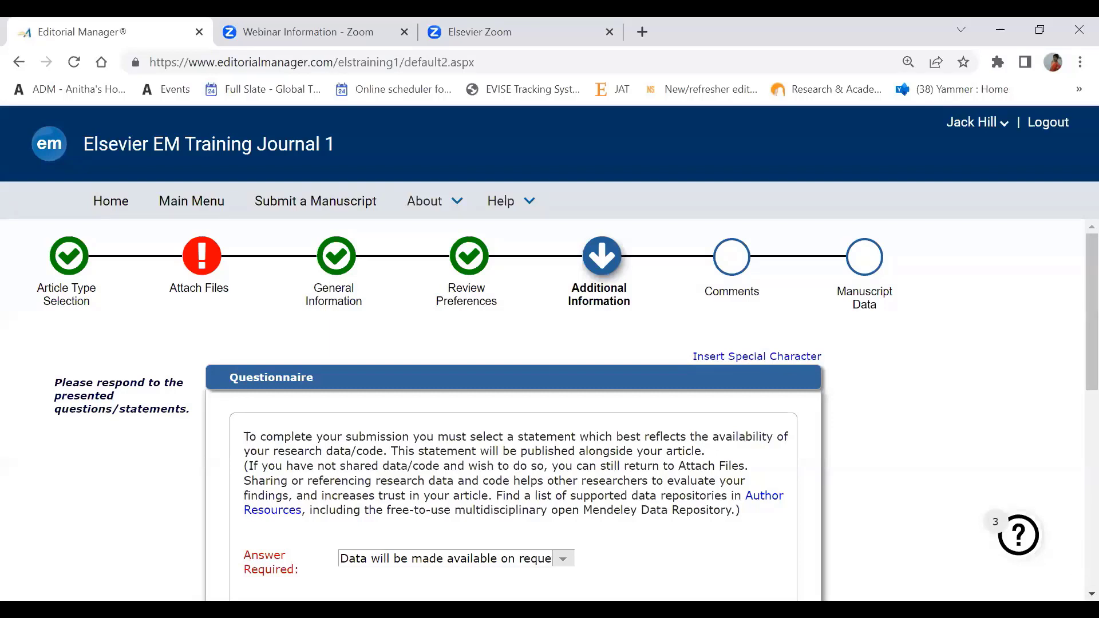
Check the questionnaire answers on data availability, funding acknowledgement and export controls, and proceed to the Comments page
{"action": "scroll", "coordinate": [1092, 594], "scroll_direction": "down", "scroll_amount": 2}
{"action": "scroll", "coordinate": [1092, 594], "scroll_direction": "down", "scroll_amount": 2}
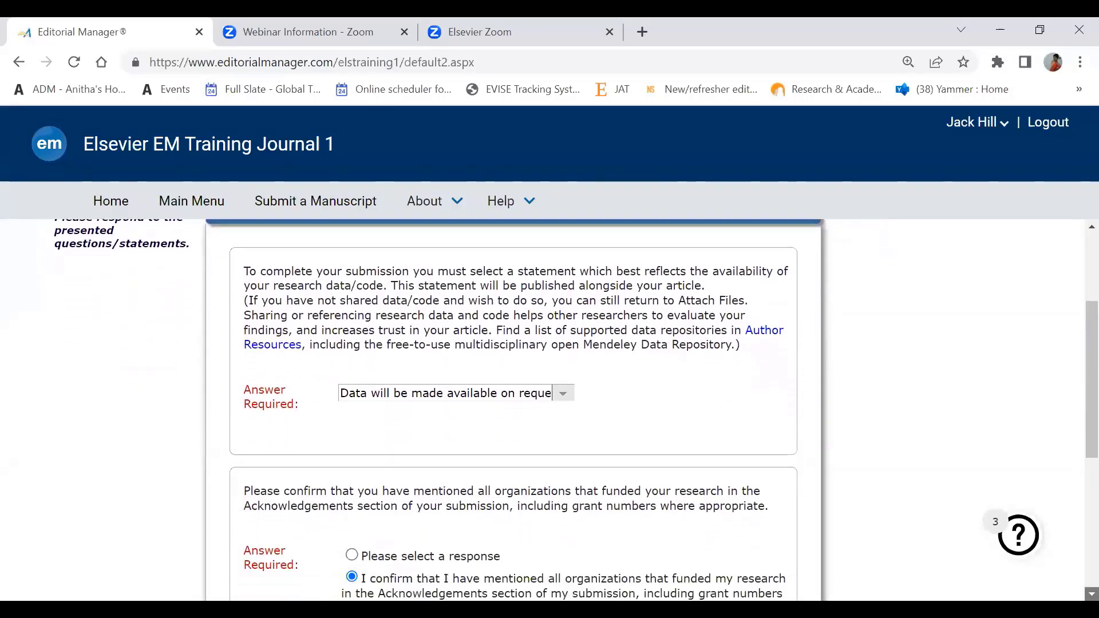
{"action": "scroll", "coordinate": [1092, 593], "scroll_direction": "down", "scroll_amount": 2}
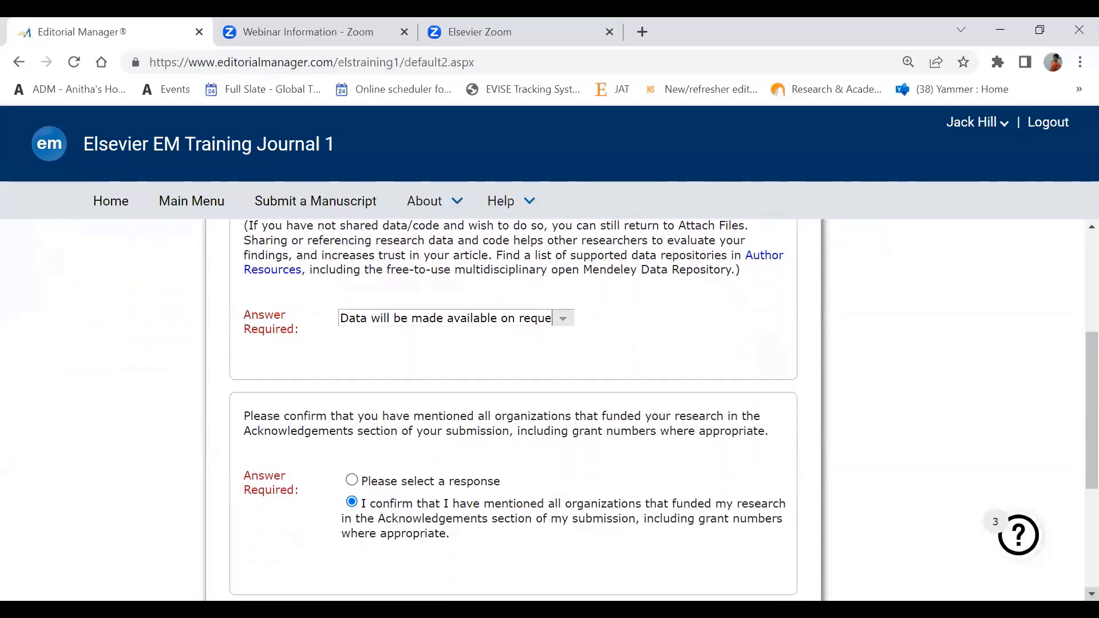
{"action": "scroll", "coordinate": [339, 417], "scroll_direction": "down", "scroll_amount": 3}
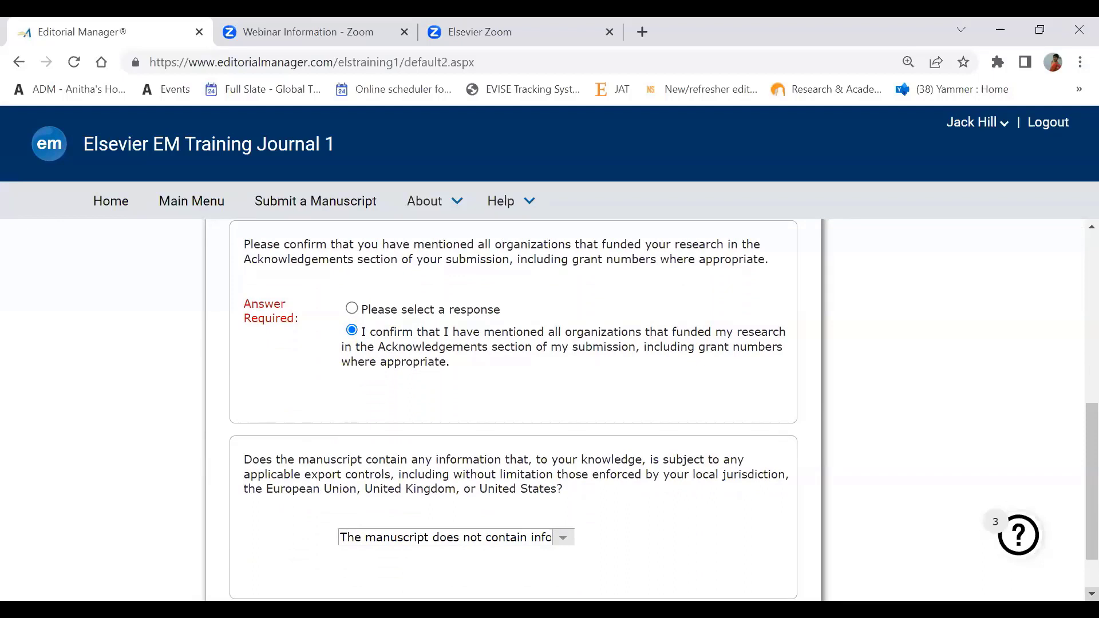
{"action": "scroll", "coordinate": [1091, 594], "scroll_direction": "down", "scroll_amount": 1}
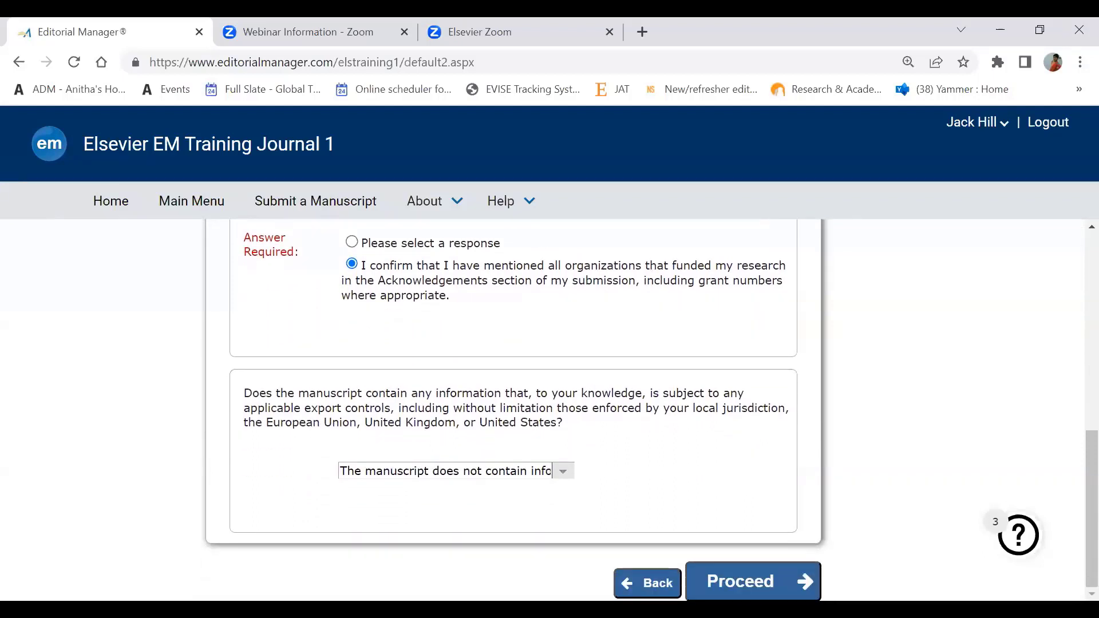
{"action": "left_click", "coordinate": [750, 585]}
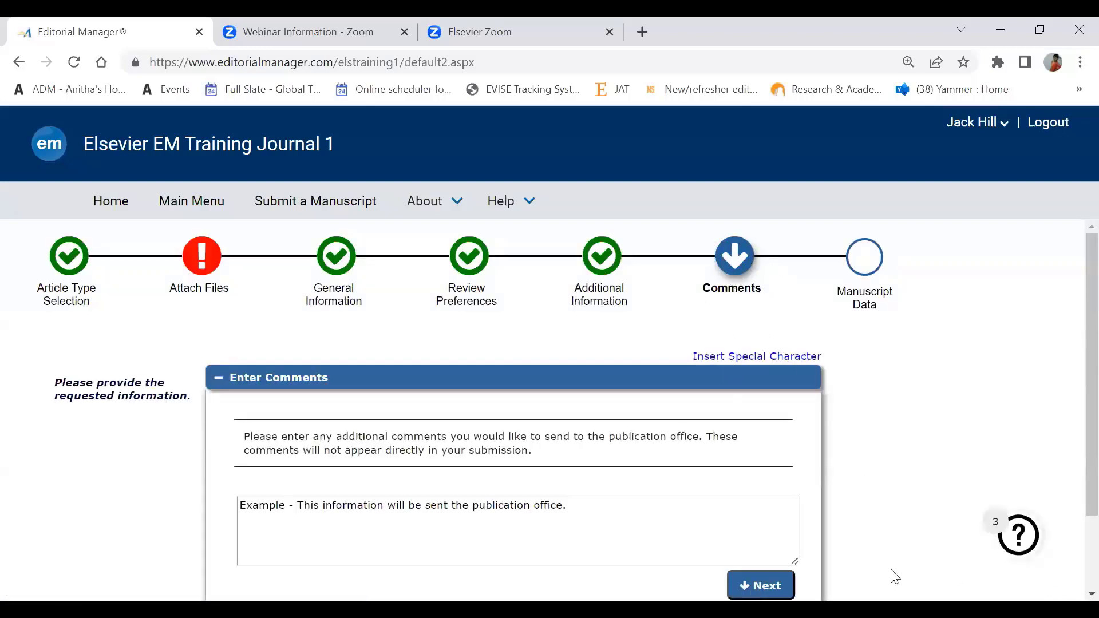
Enter "test submission" as the response to reviewers and proceed to the Manuscript Data page
{"action": "scroll", "coordinate": [567, 409], "scroll_direction": "down", "scroll_amount": 1}
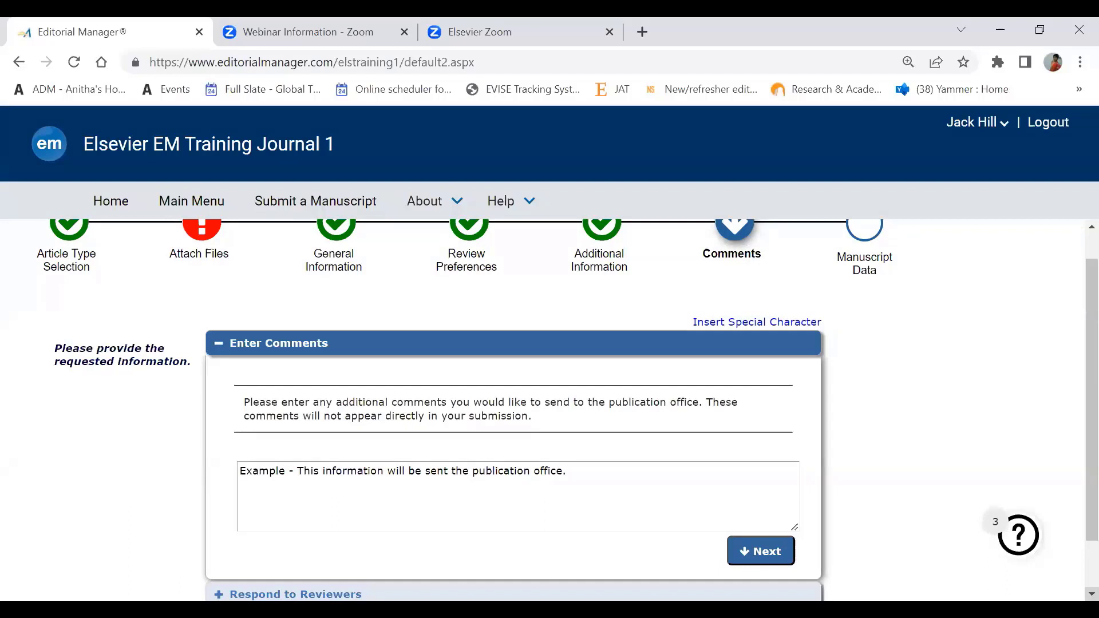
{"action": "scroll", "coordinate": [567, 409], "scroll_direction": "down", "scroll_amount": 2}
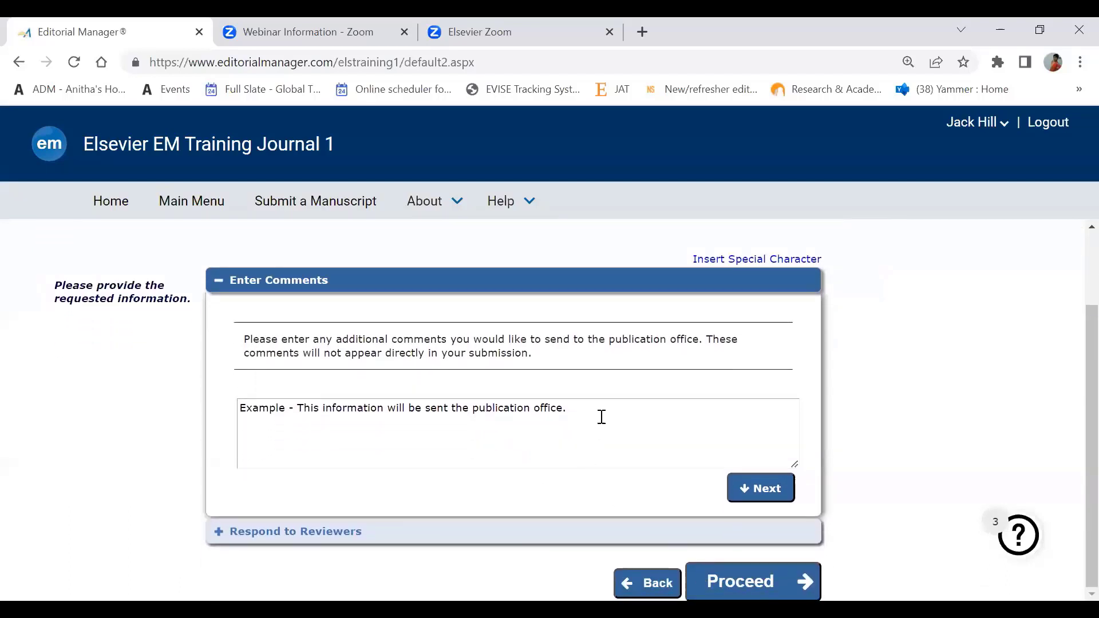
{"action": "left_click", "coordinate": [602, 416]}
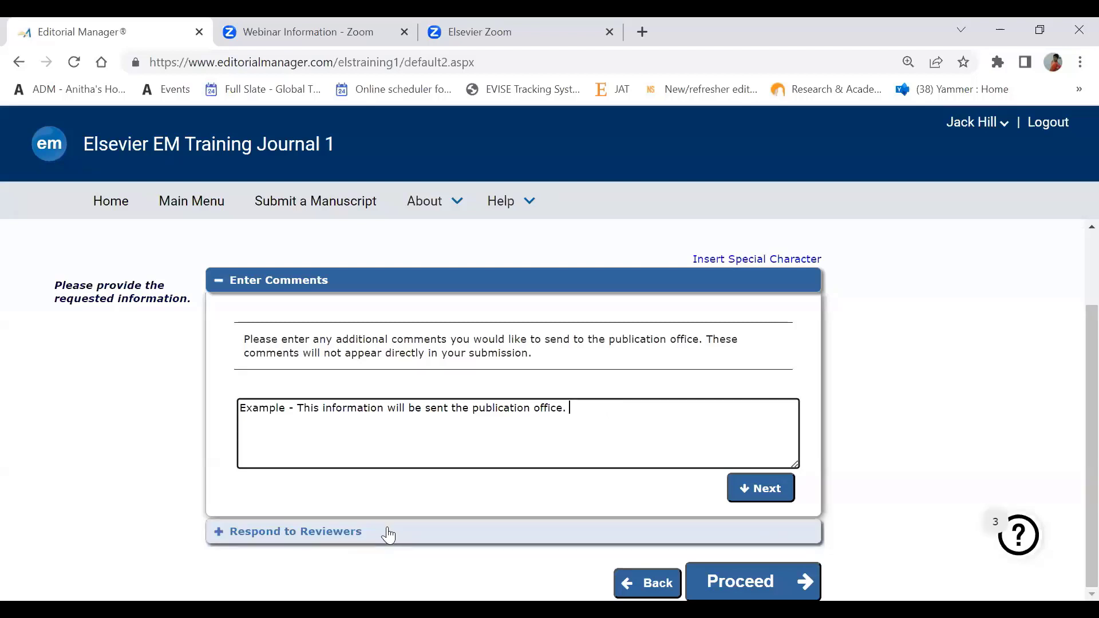
{"action": "left_click", "coordinate": [231, 536]}
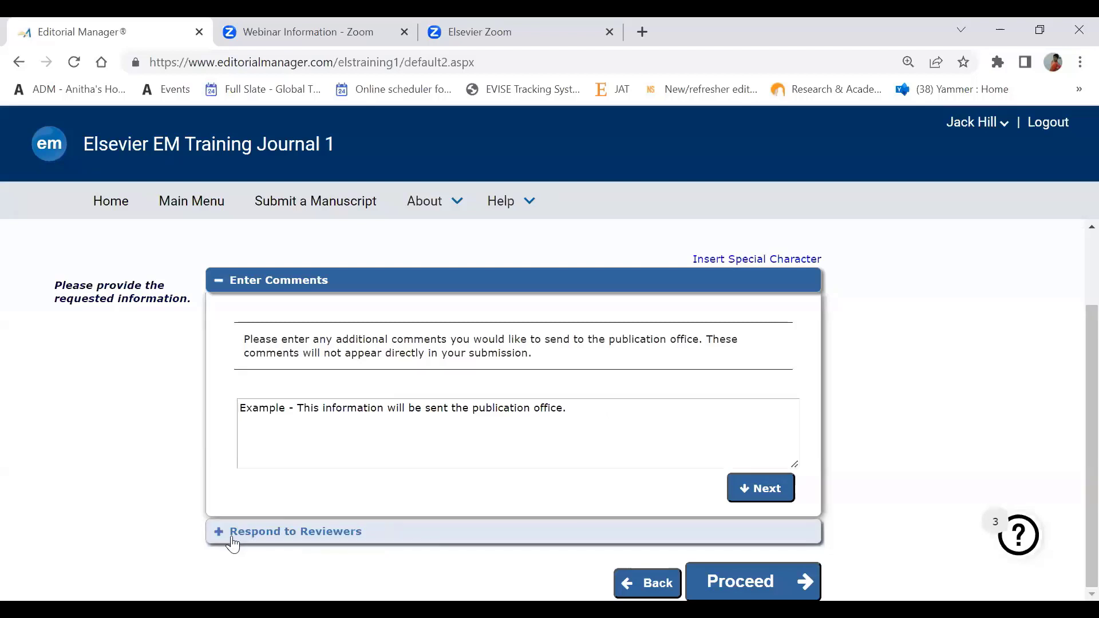
{"action": "scroll", "coordinate": [446, 483], "scroll_direction": "down", "scroll_amount": 4}
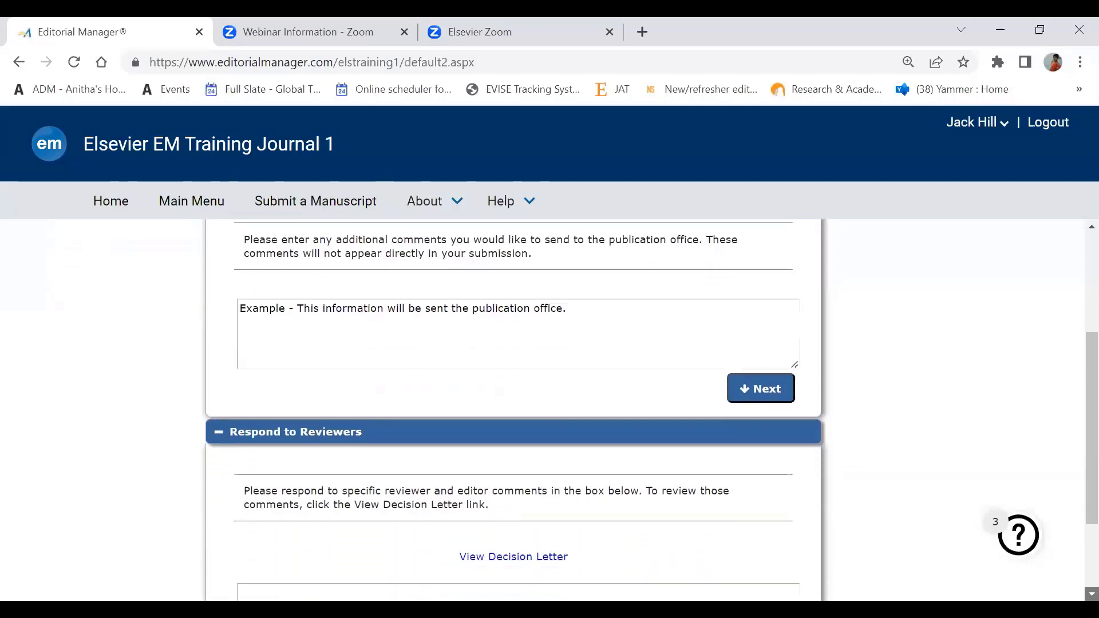
{"action": "left_click", "coordinate": [444, 483]}
{"action": "type", "text": "tesy"}
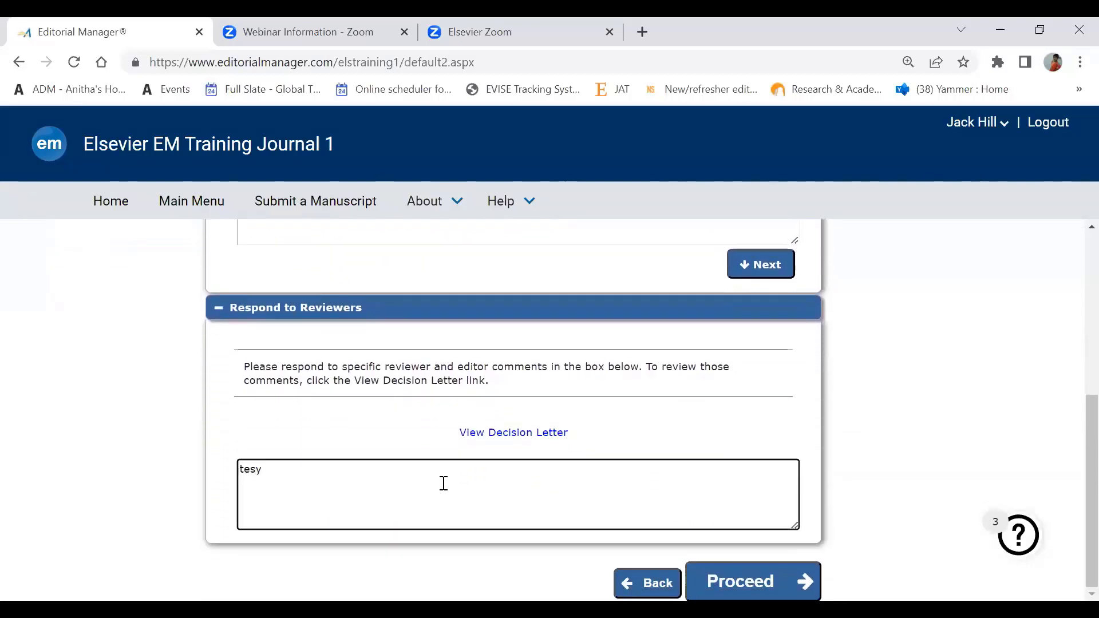
{"action": "key", "text": "BackSpace"}
{"action": "type", "text": "t s"}
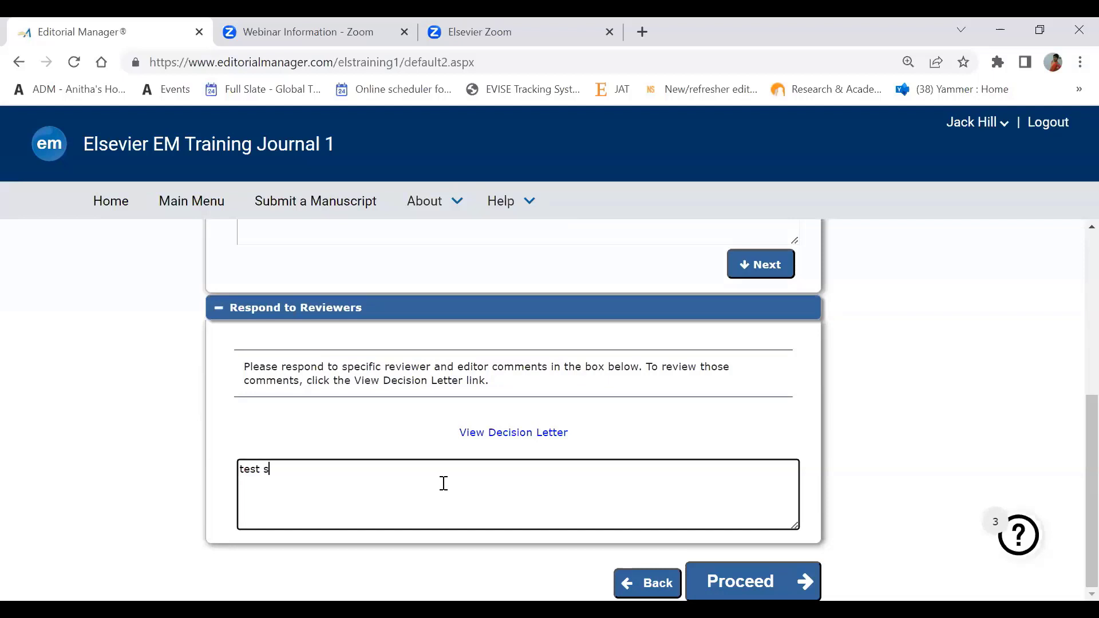
{"action": "type", "text": "ubmission"}
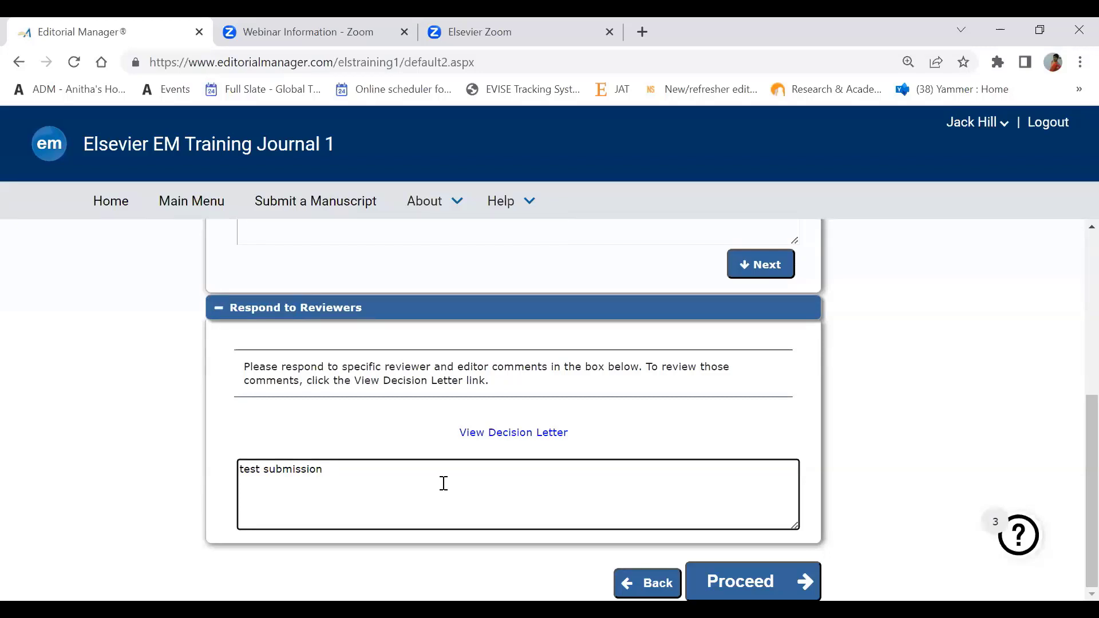
{"action": "left_click", "coordinate": [748, 577]}
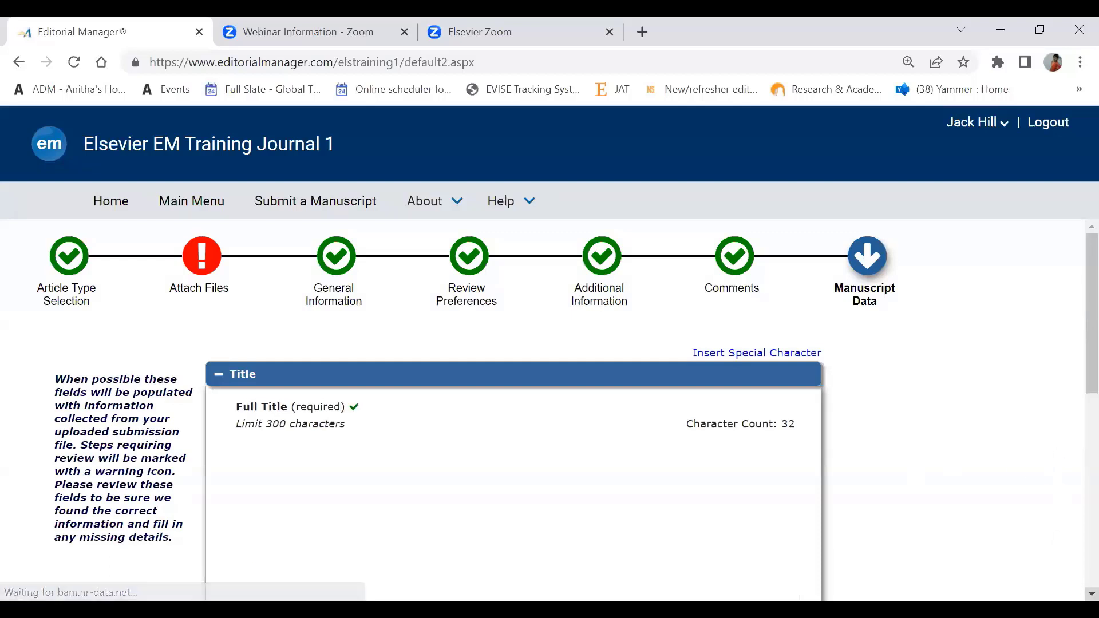
Examine the title, abstract and author list in the manuscript data, collapsing the abstract and author sections after viewing
{"action": "scroll", "coordinate": [549, 409], "scroll_direction": "down", "scroll_amount": 3}
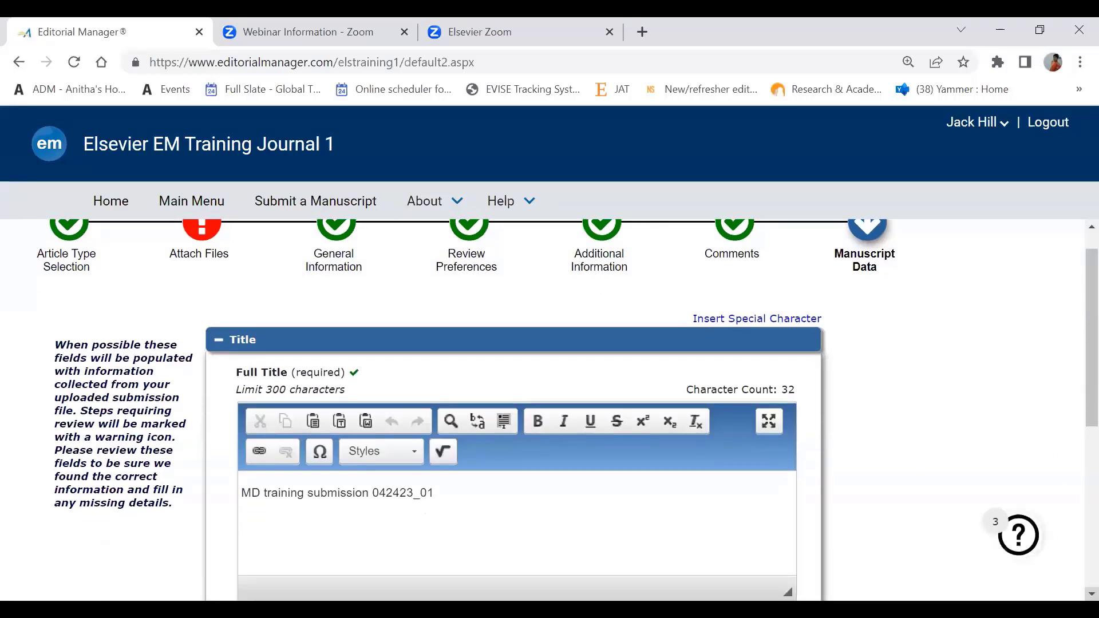
{"action": "scroll", "coordinate": [773, 481], "scroll_direction": "down", "scroll_amount": 4}
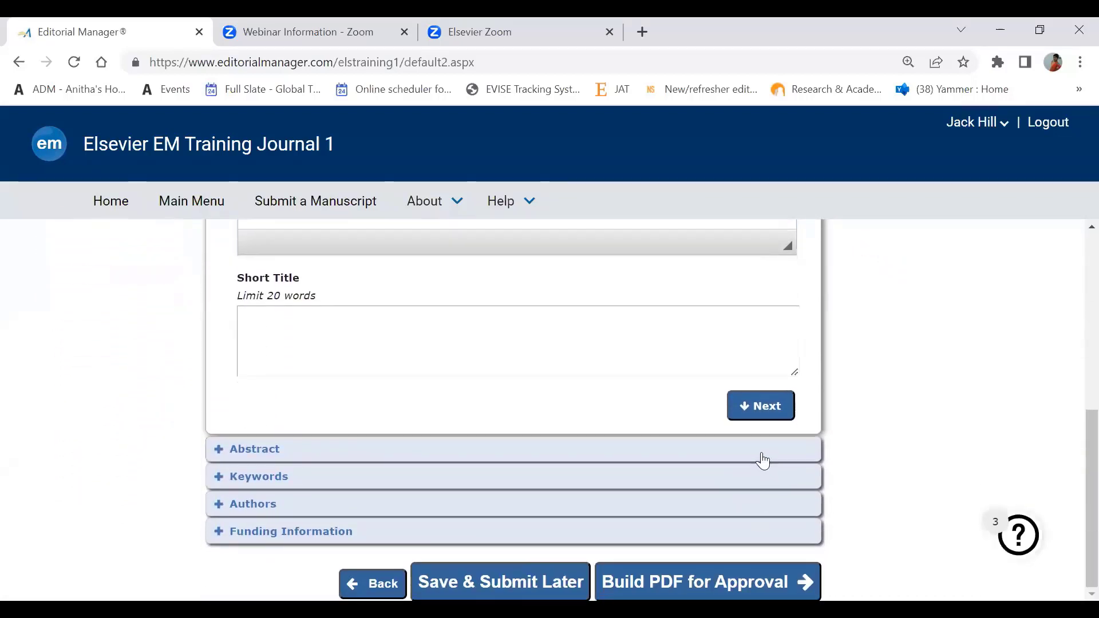
{"action": "left_click", "coordinate": [751, 456]}
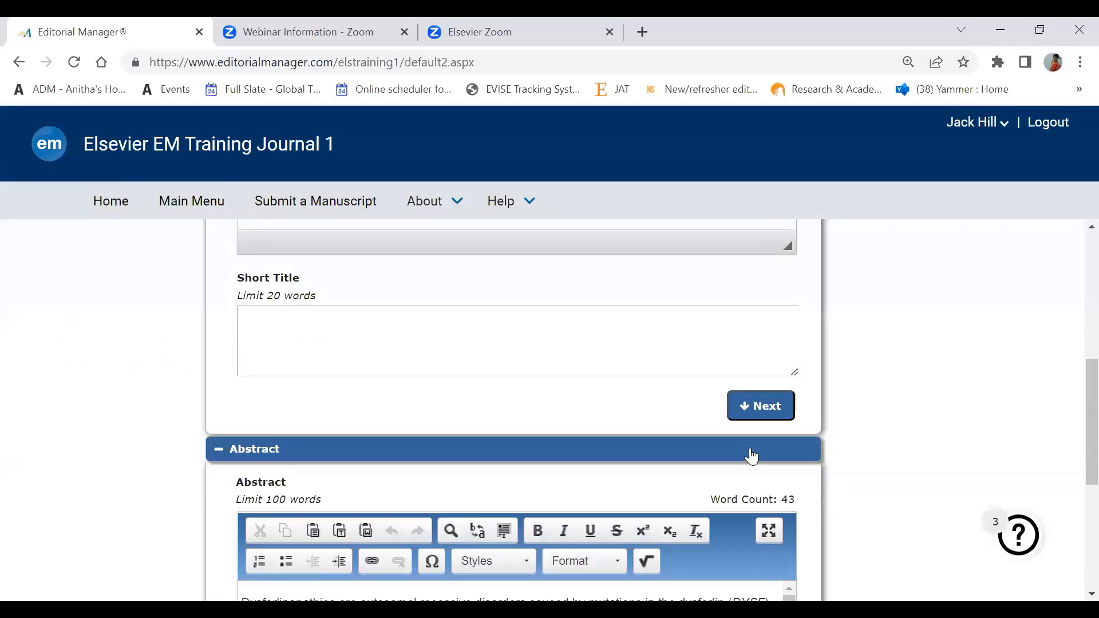
{"action": "left_click", "coordinate": [751, 456]}
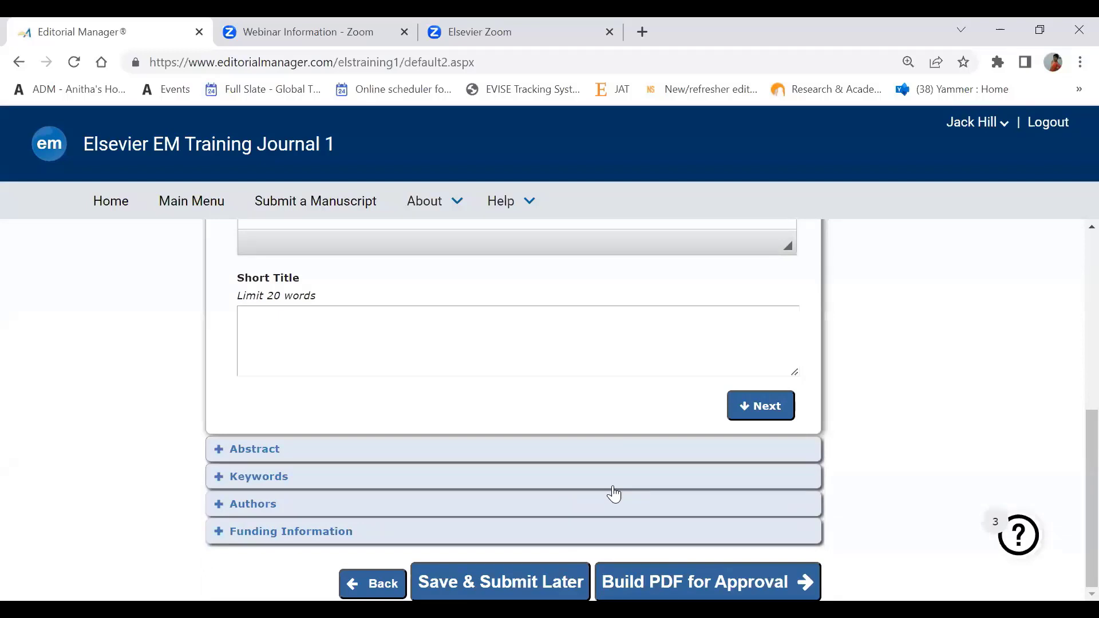
{"action": "left_click", "coordinate": [224, 507]}
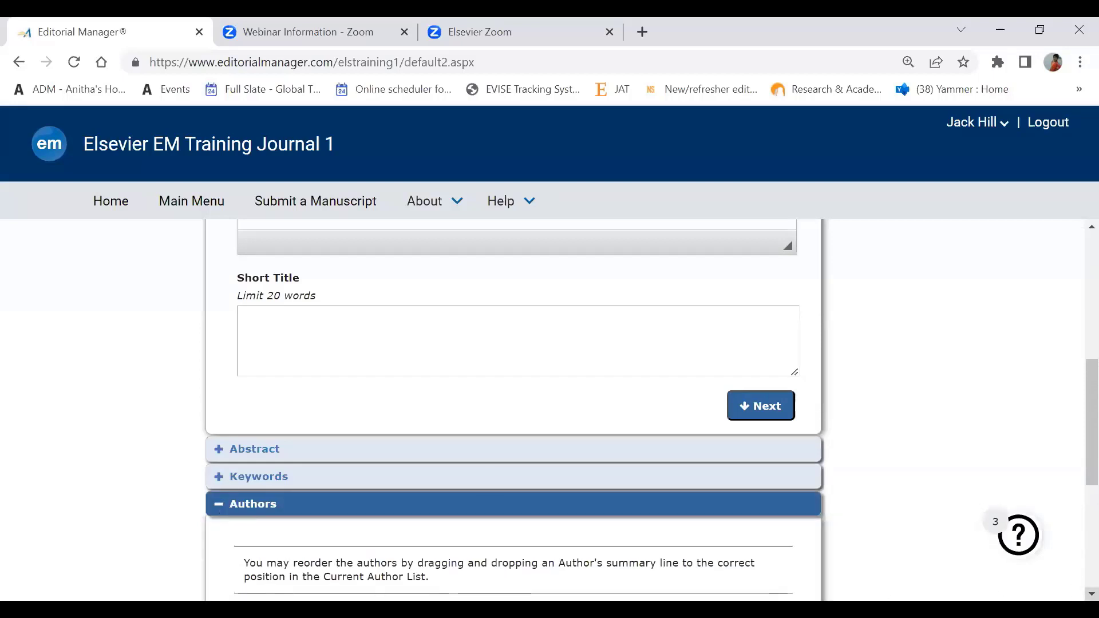
{"action": "scroll", "coordinate": [466, 558], "scroll_direction": "down", "scroll_amount": 3}
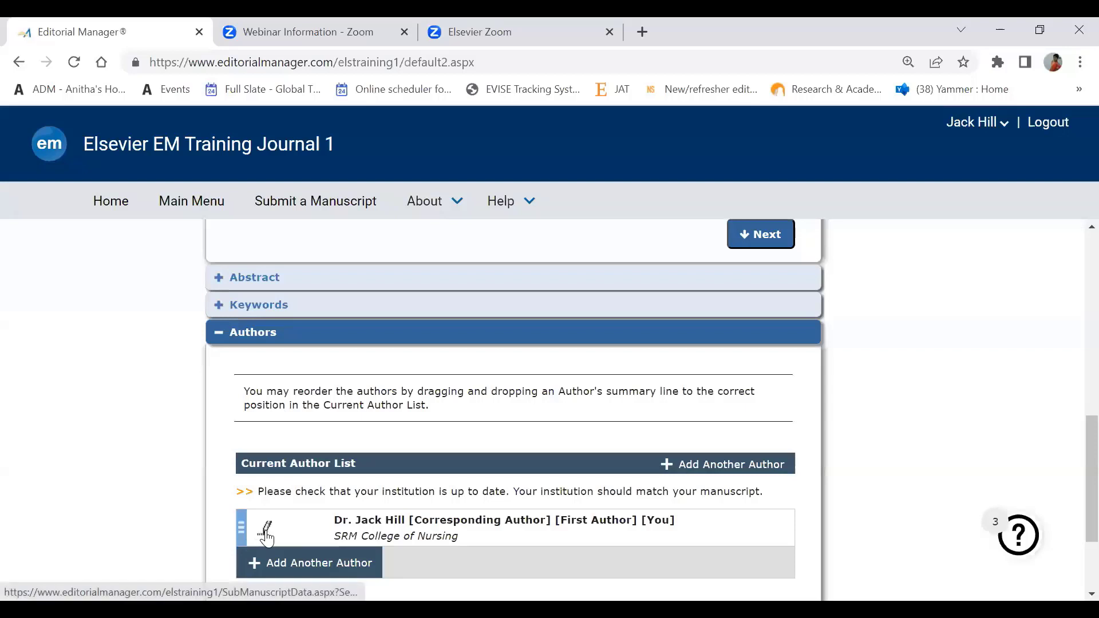
{"action": "left_click", "coordinate": [403, 342]}
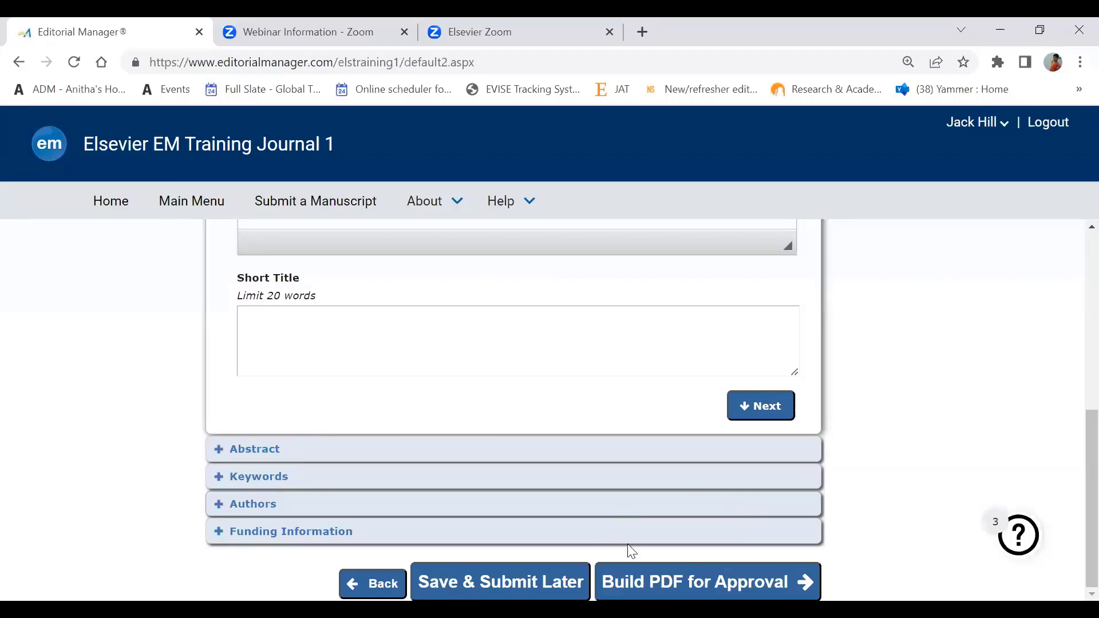
Check the funding information in the manuscript data and try to build the PDF for approval
{"action": "left_click", "coordinate": [417, 544]}
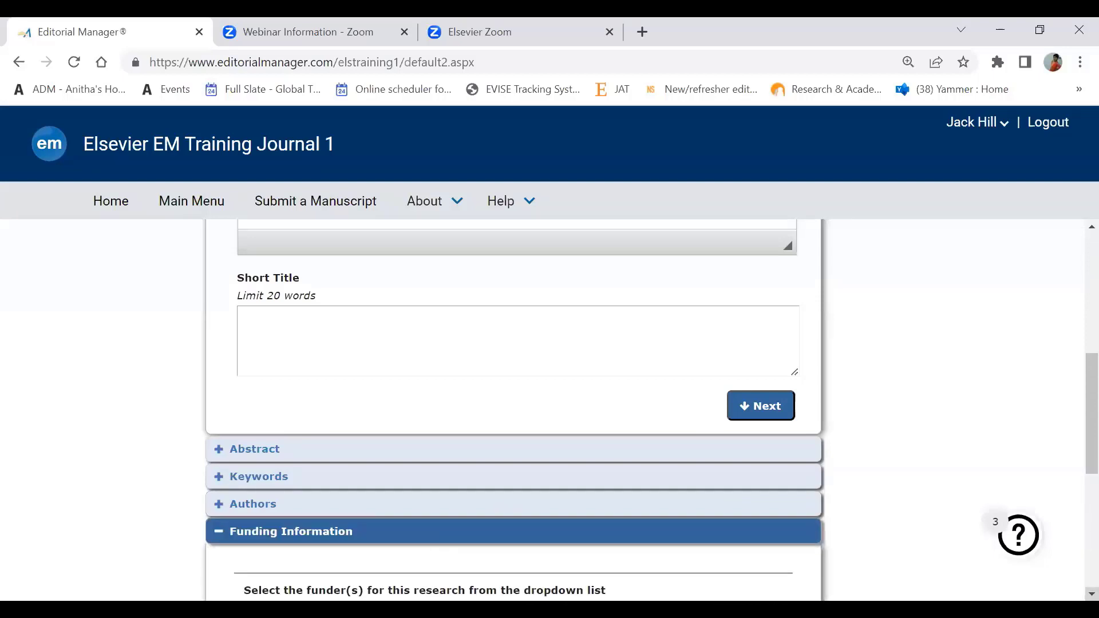
{"action": "scroll", "coordinate": [417, 515], "scroll_direction": "down", "scroll_amount": 1}
{"action": "scroll", "coordinate": [513, 410], "scroll_direction": "down", "scroll_amount": 4}
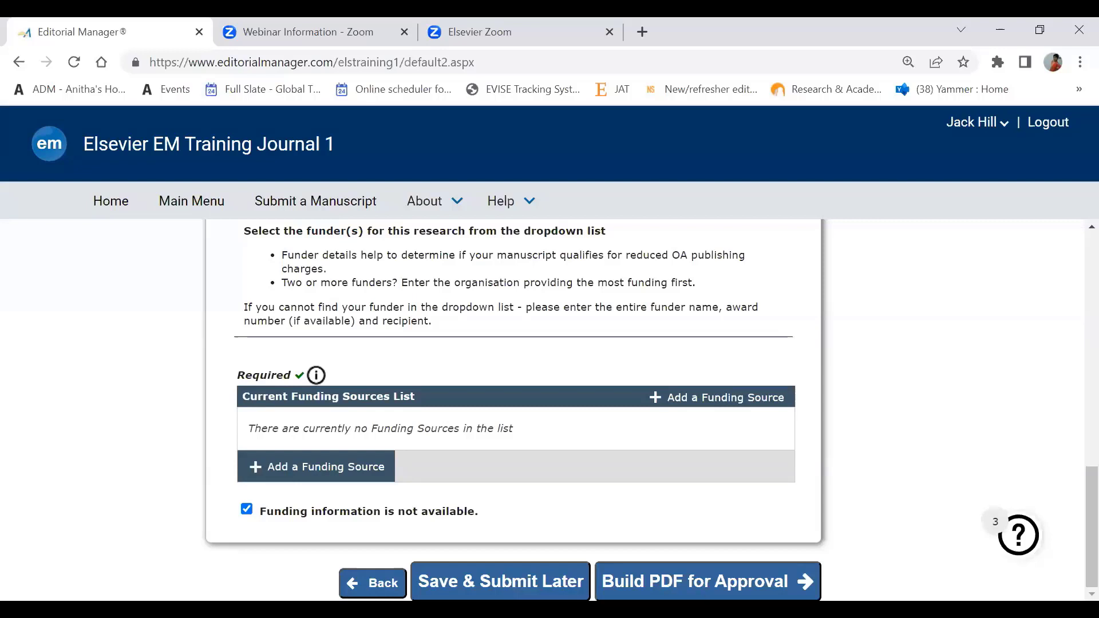
{"action": "left_click", "coordinate": [707, 582]}
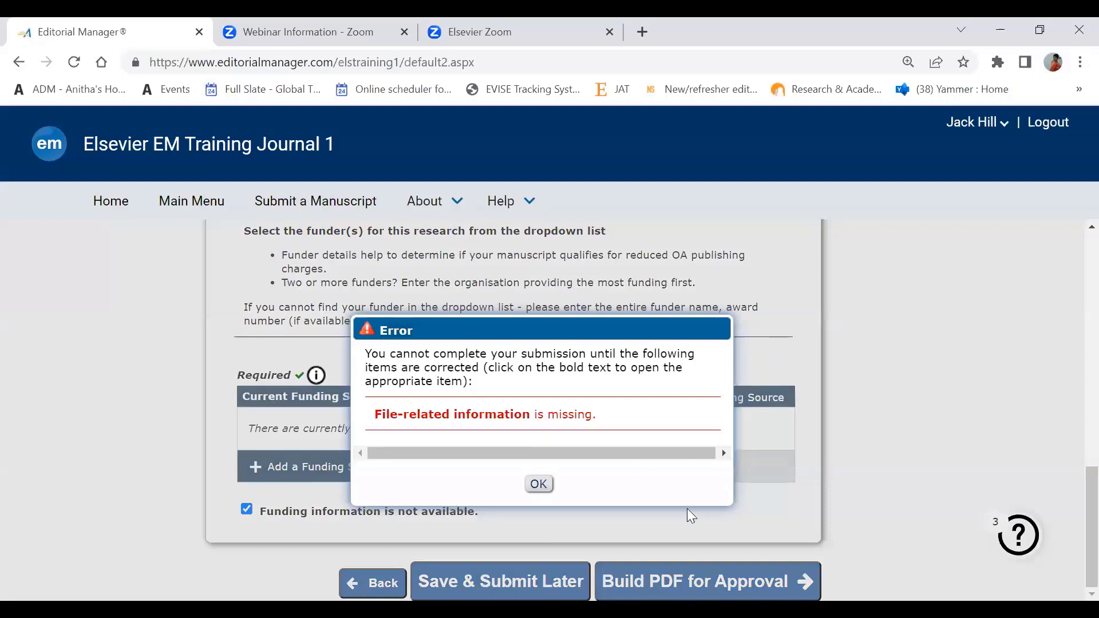
{"action": "left_click", "coordinate": [541, 486]}
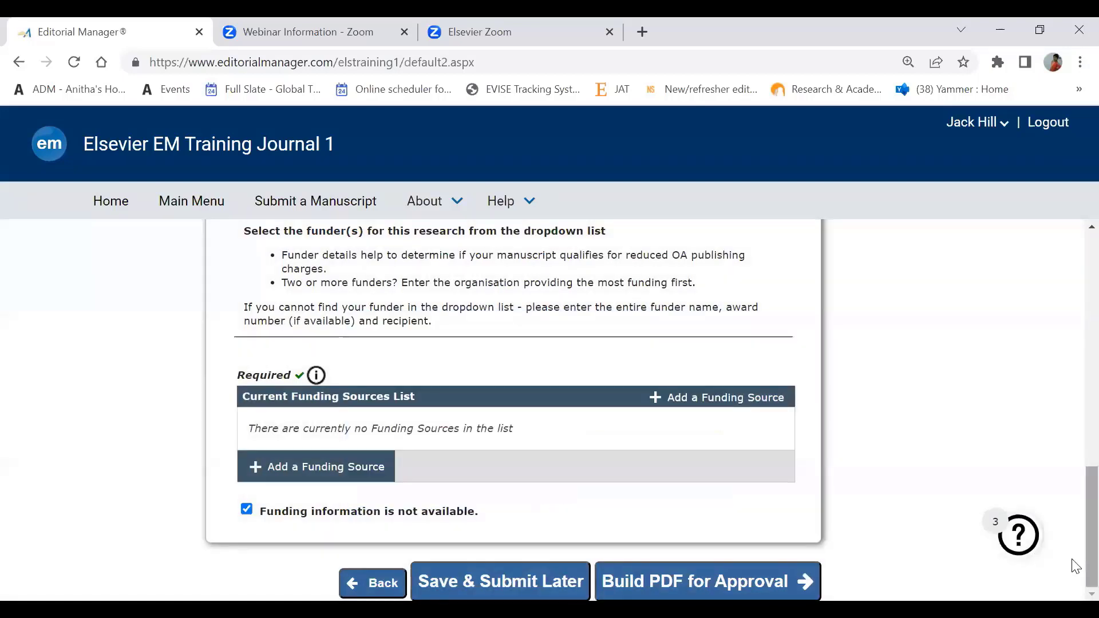
Return to the Attach Files page, include the existing Manuscript file.docx in the revision and proceed to the file upload page
{"action": "left_click_drag", "start_coordinate": [1075, 567], "coordinate": [1030, 304]}
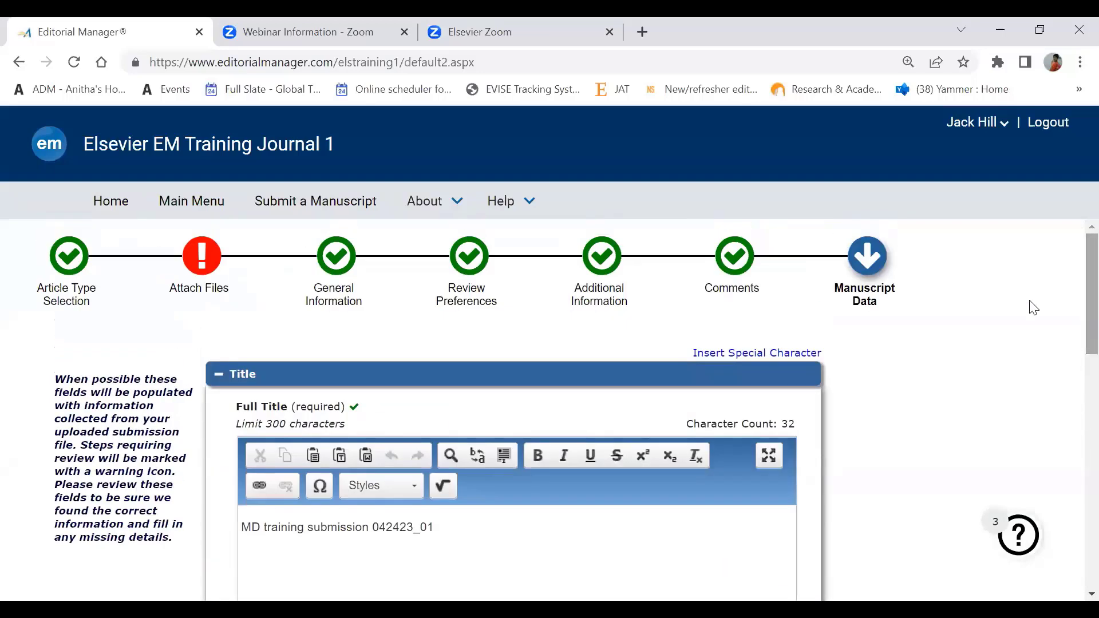
{"action": "left_click", "coordinate": [186, 269]}
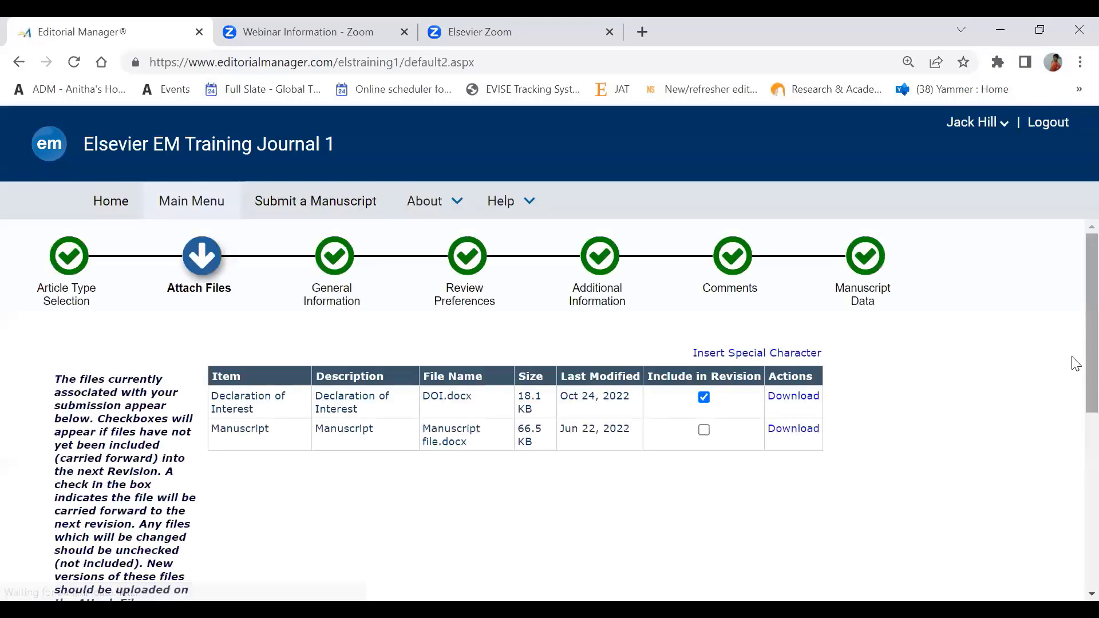
{"action": "scroll", "coordinate": [1075, 473], "scroll_direction": "down", "scroll_amount": 1}
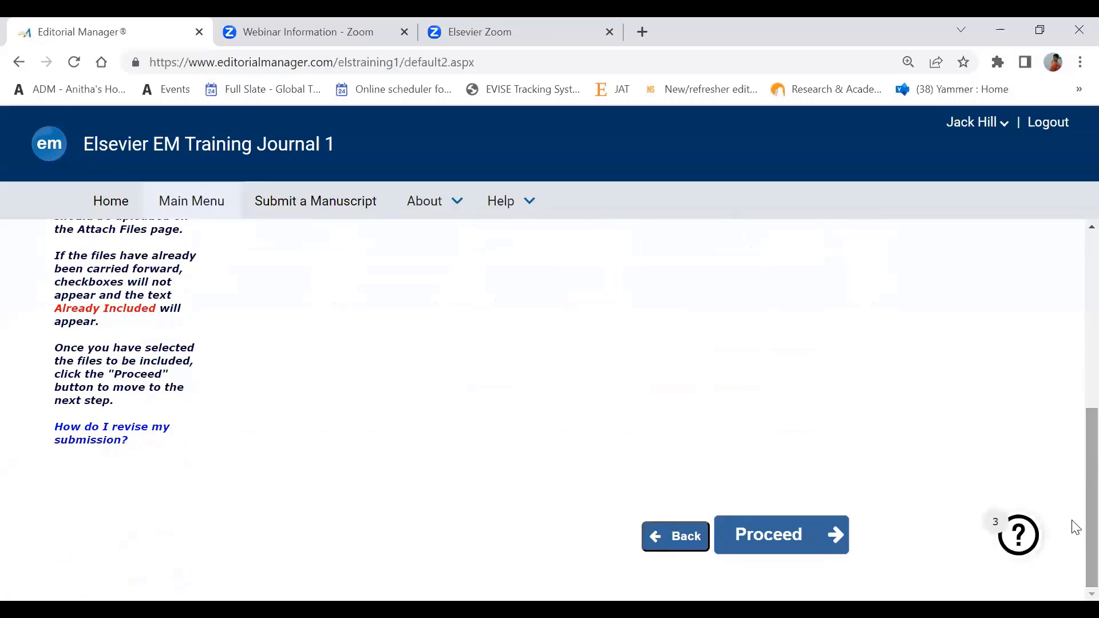
{"action": "scroll", "coordinate": [1074, 458], "scroll_direction": "up", "scroll_amount": 6}
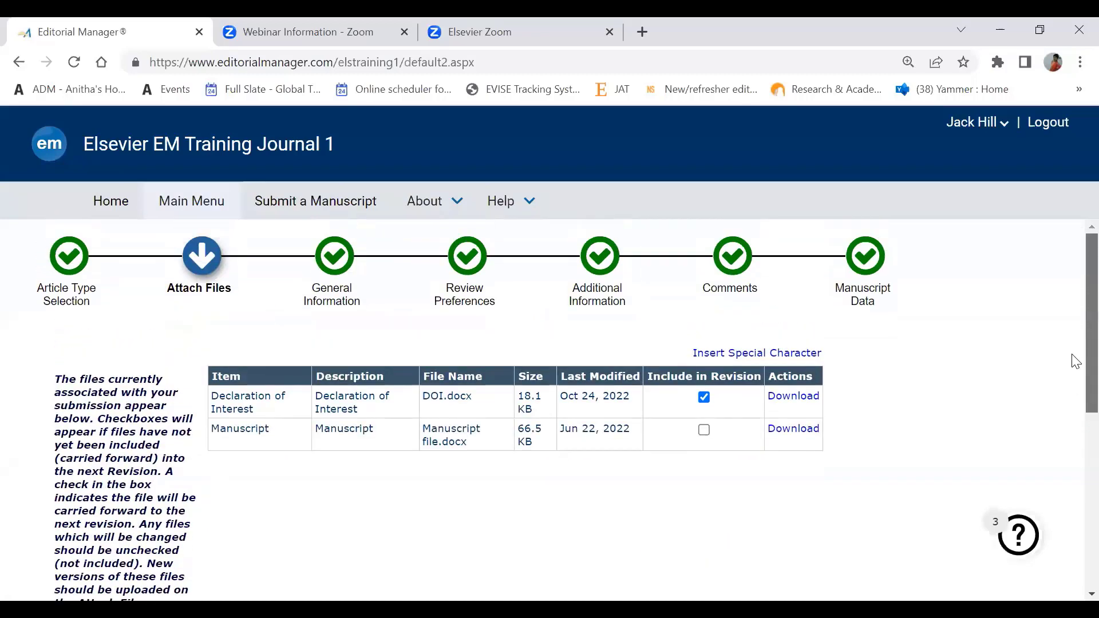
{"action": "left_click", "coordinate": [704, 429]}
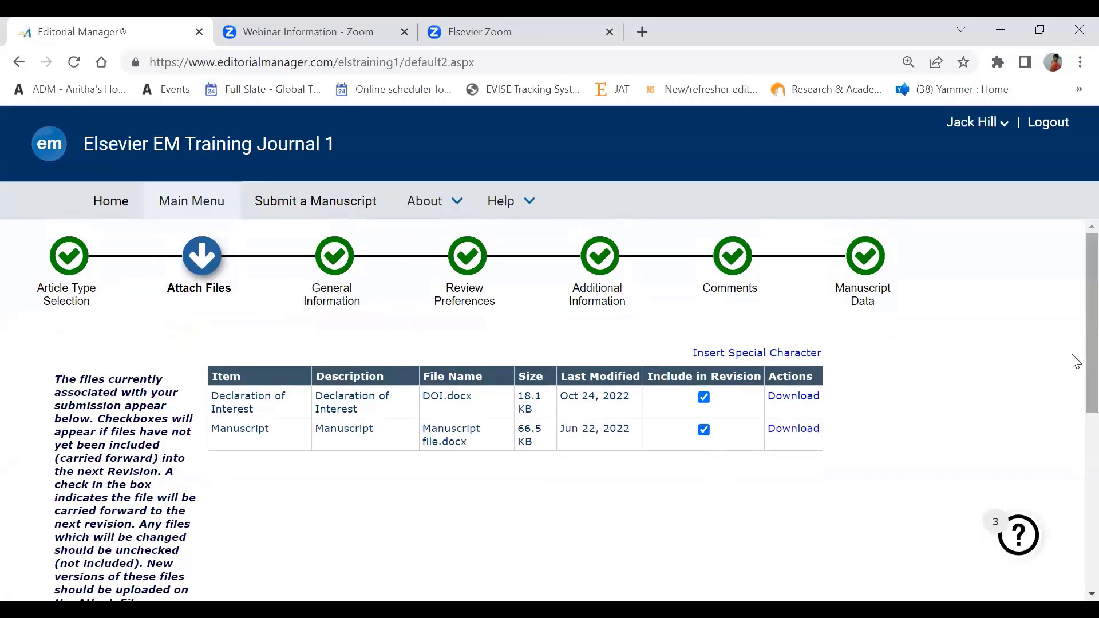
{"action": "scroll", "coordinate": [1072, 361], "scroll_direction": "down", "scroll_amount": 6}
{"action": "left_click", "coordinate": [777, 541]}
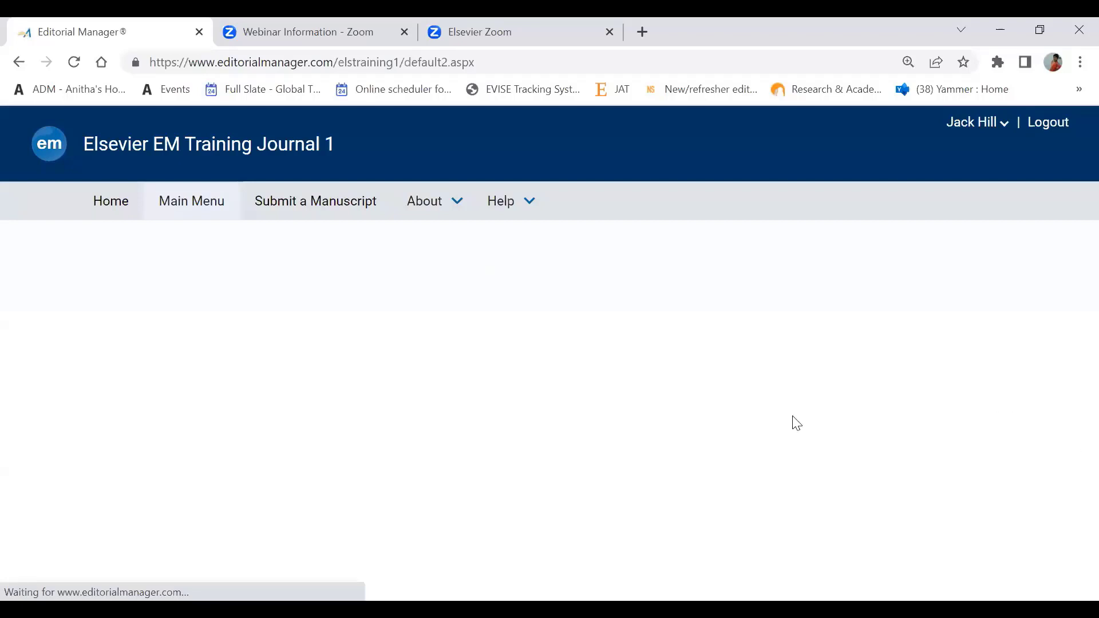
Change the item type of Response to Reviwers.docx to Detailed Response to Reviewers, leaving Manuscript for Revision.docx as Manuscript
{"action": "scroll", "coordinate": [1072, 399], "scroll_direction": "down", "scroll_amount": 5}
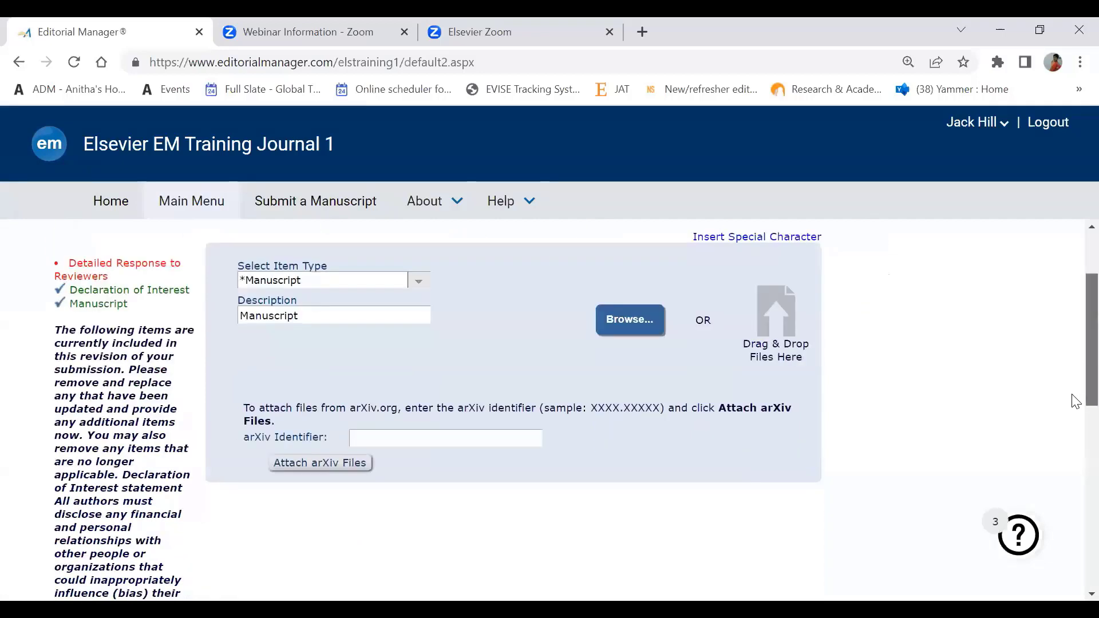
{"action": "scroll", "coordinate": [1075, 466], "scroll_direction": "down", "scroll_amount": 5}
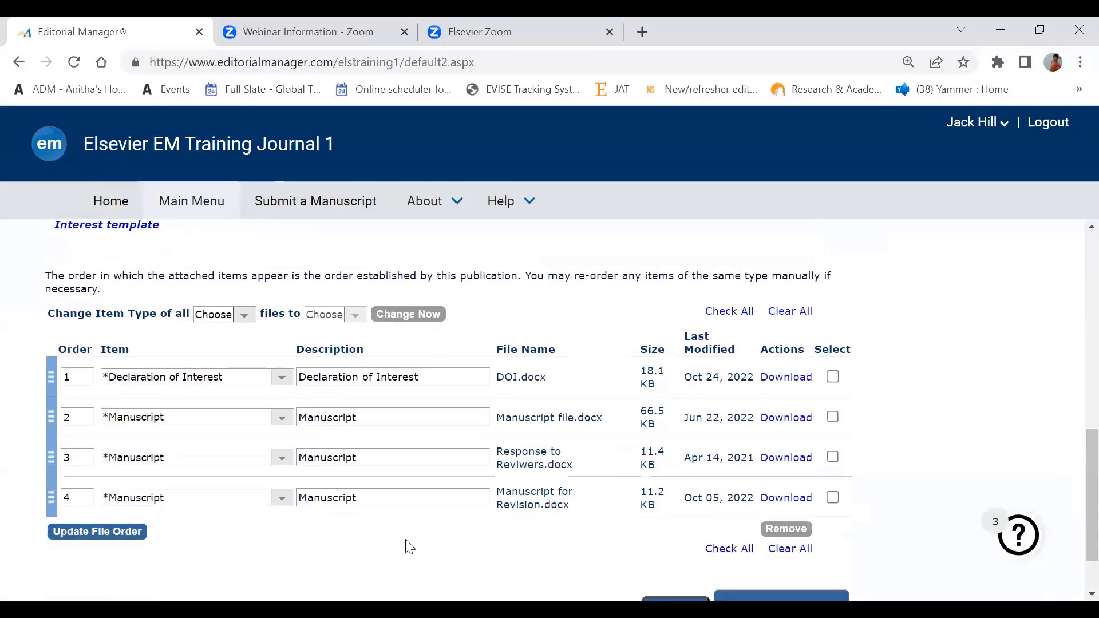
{"action": "left_click", "coordinate": [274, 460]}
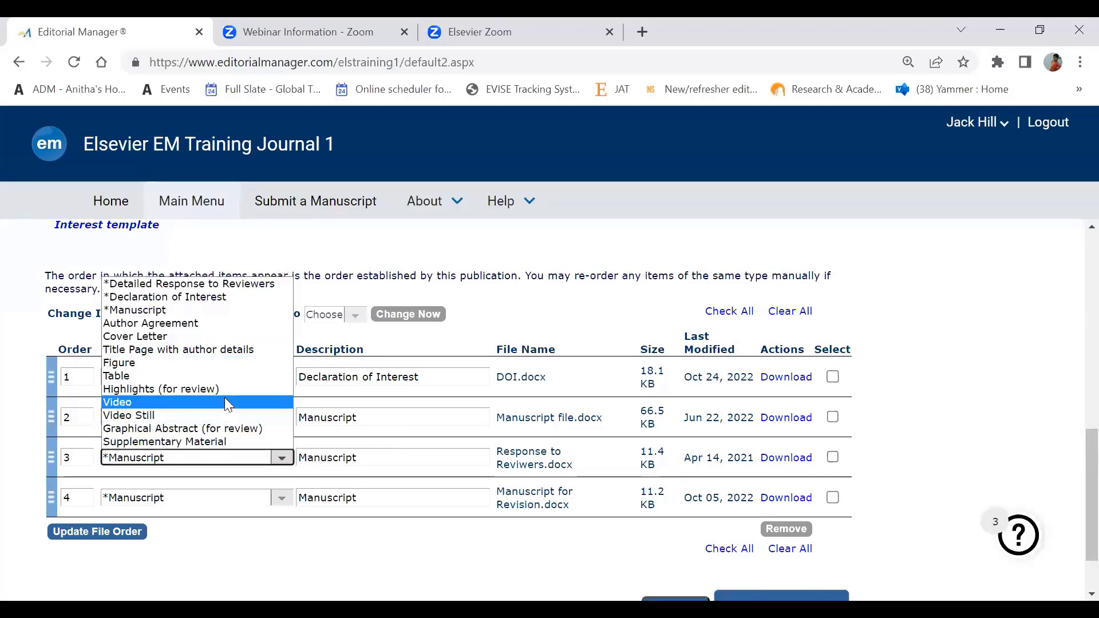
{"action": "left_click", "coordinate": [193, 286]}
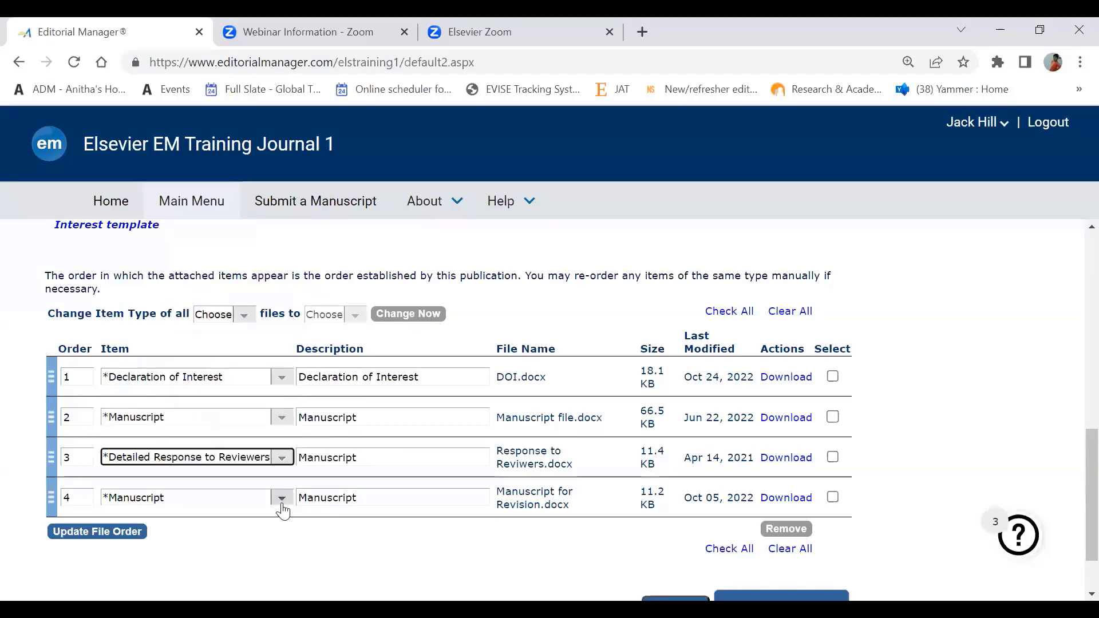
{"action": "left_click", "coordinate": [282, 502]}
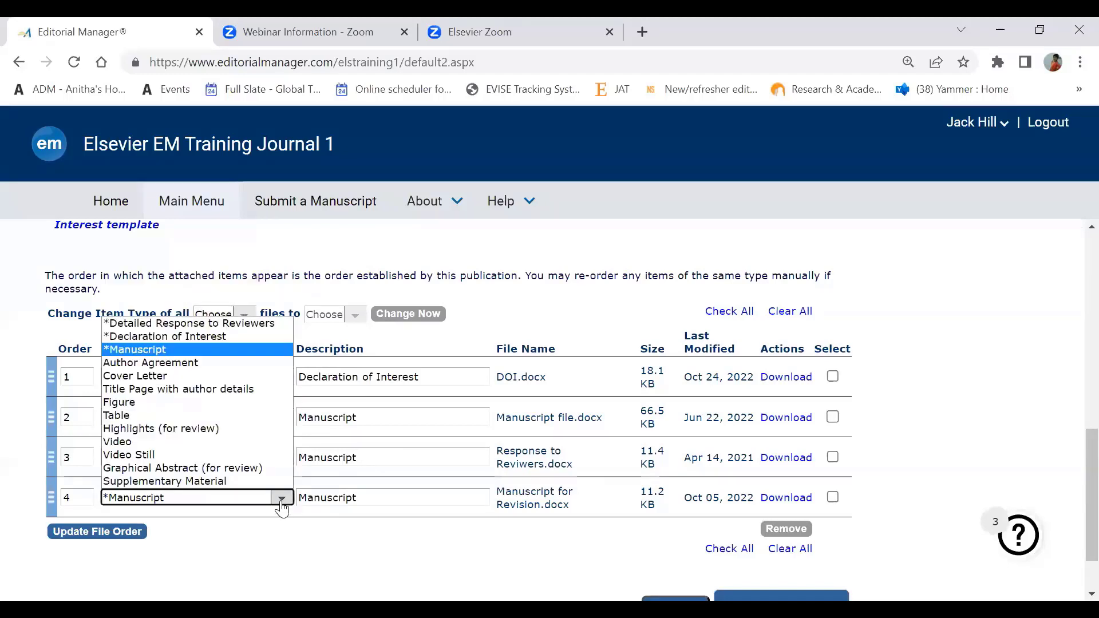
{"action": "left_click", "coordinate": [281, 502]}
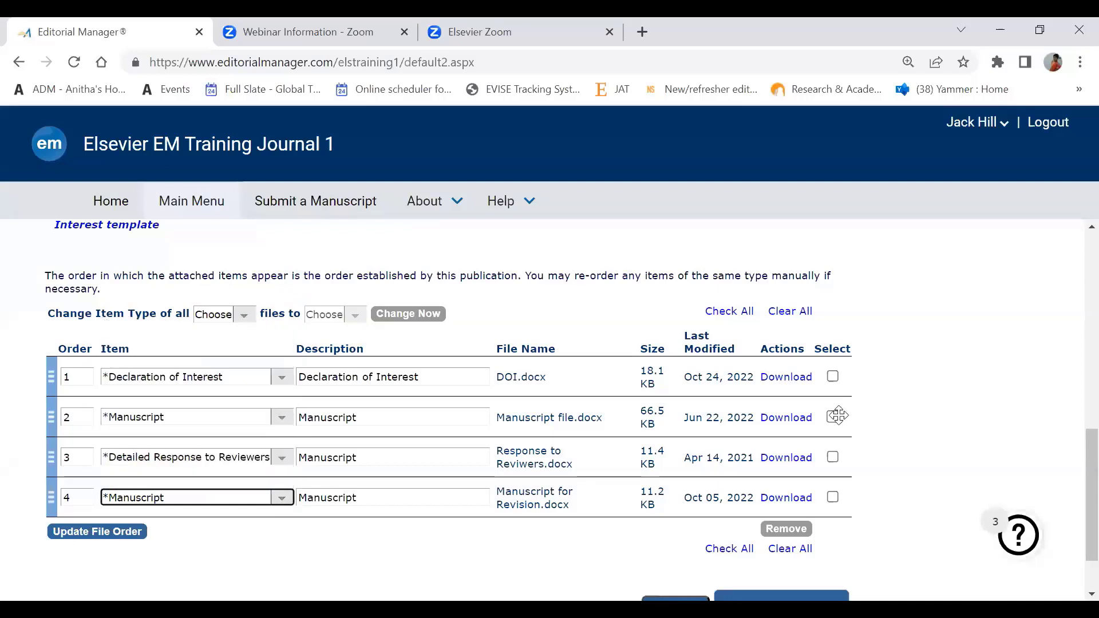
Remove the old Manuscript file.docx from the attached files
{"action": "left_click", "coordinate": [833, 417]}
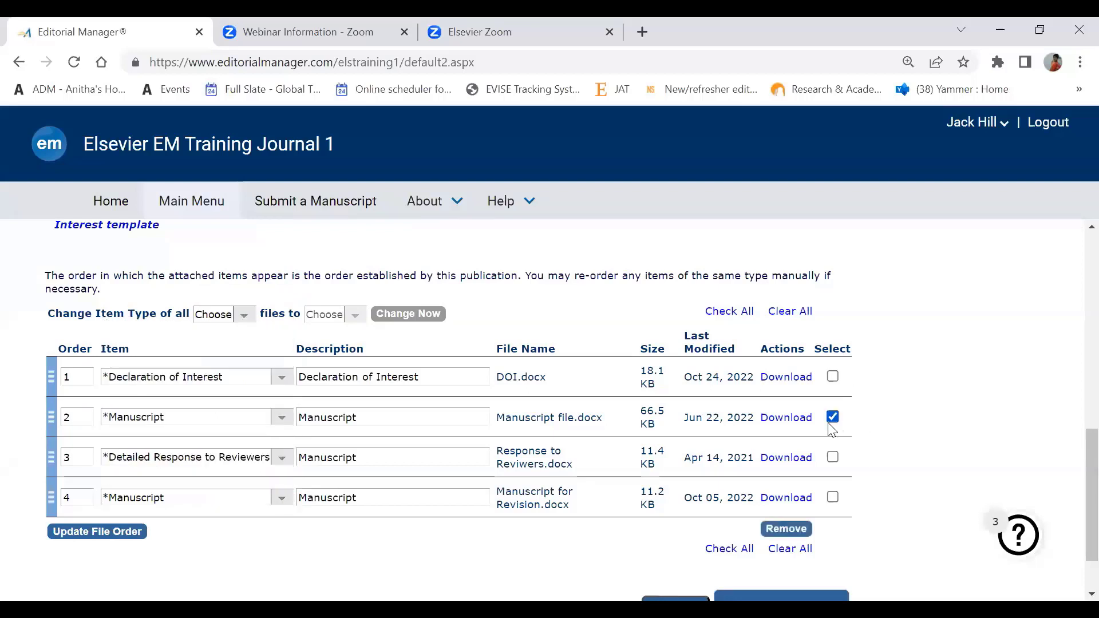
{"action": "left_click", "coordinate": [786, 529]}
{"action": "left_click", "coordinate": [507, 459]}
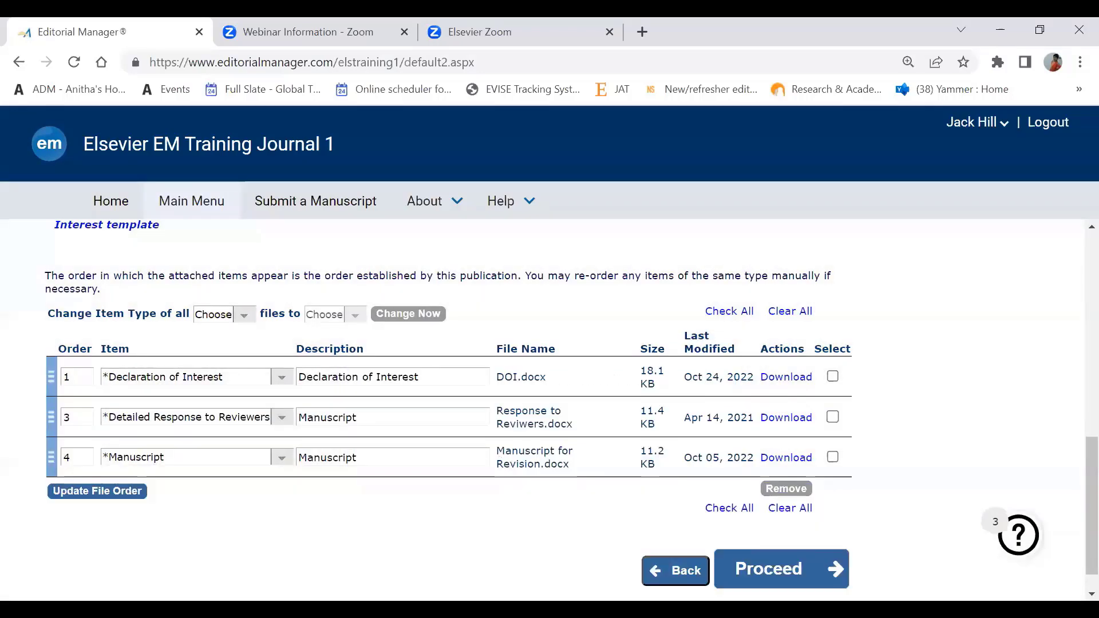
Go to the Manuscript Data page and adopt the new full title "Test test" found in the uploaded manuscript
{"action": "left_click_drag", "start_coordinate": [1087, 518], "coordinate": [1075, 229]}
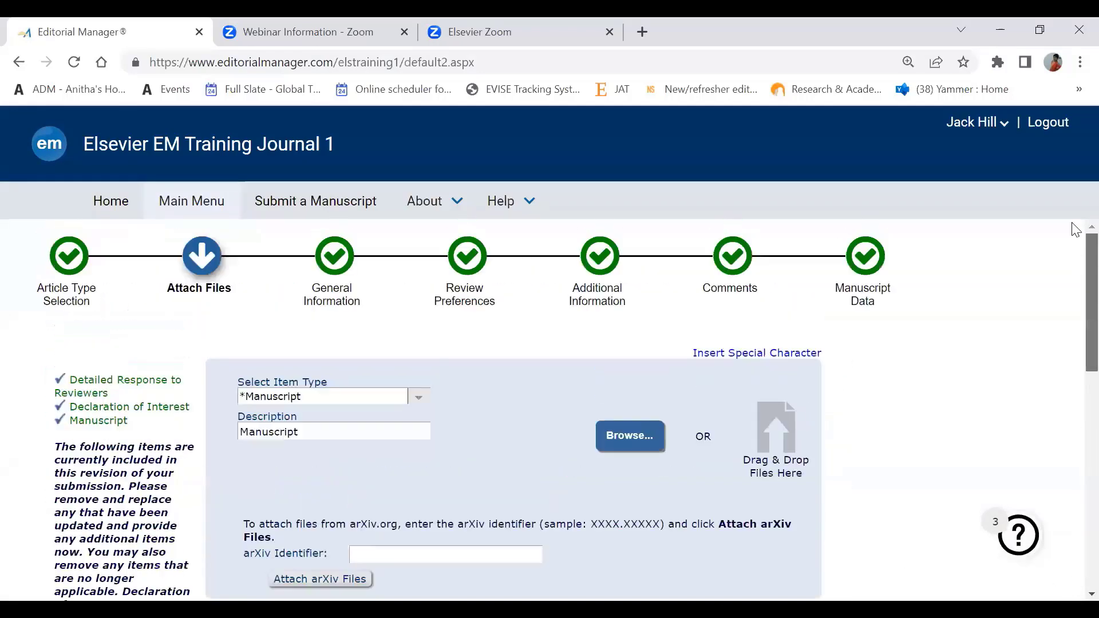
{"action": "left_click", "coordinate": [864, 274]}
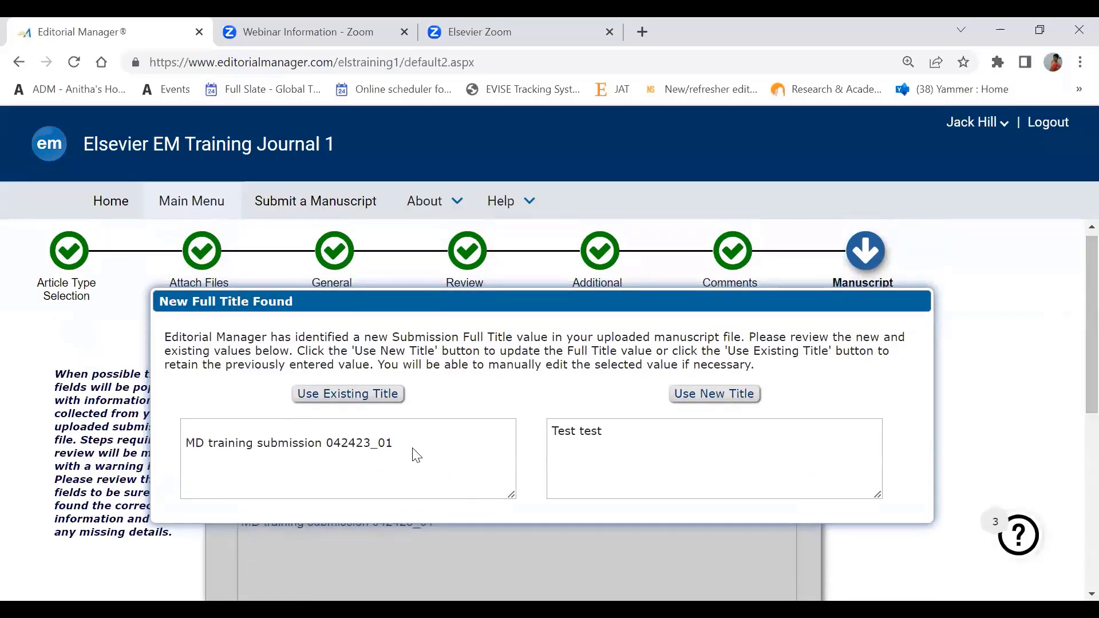
{"action": "left_click", "coordinate": [741, 394]}
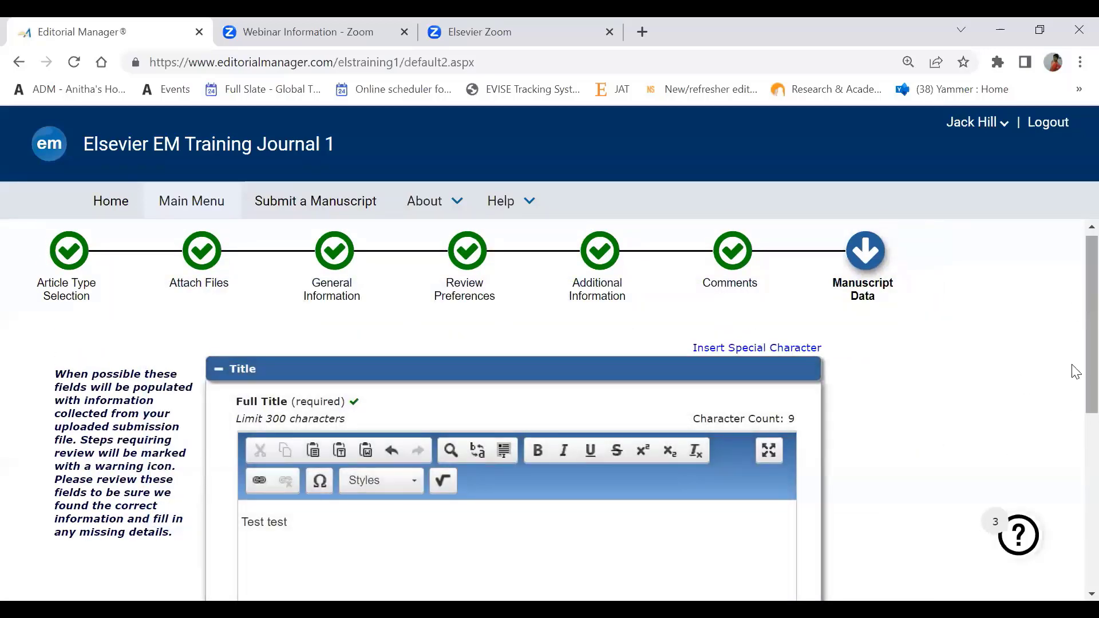
Build the PDF for approval and go to the list of revisions waiting for the author's approval
{"action": "scroll", "coordinate": [1073, 429], "scroll_direction": "down", "scroll_amount": 4}
{"action": "scroll", "coordinate": [1065, 566], "scroll_direction": "down", "scroll_amount": 2}
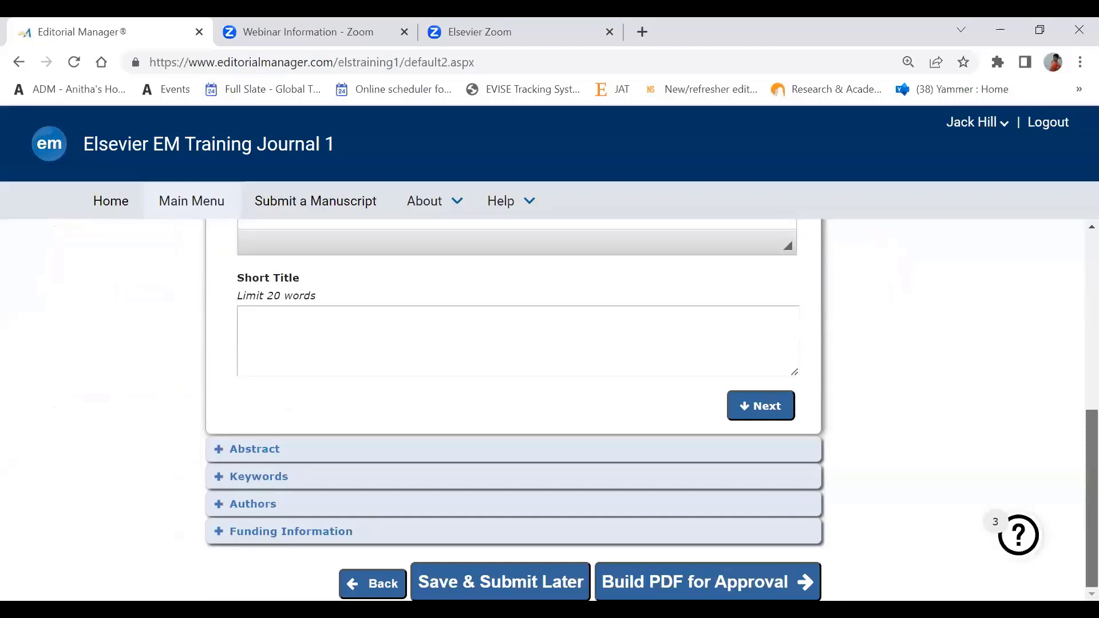
{"action": "left_click", "coordinate": [682, 585]}
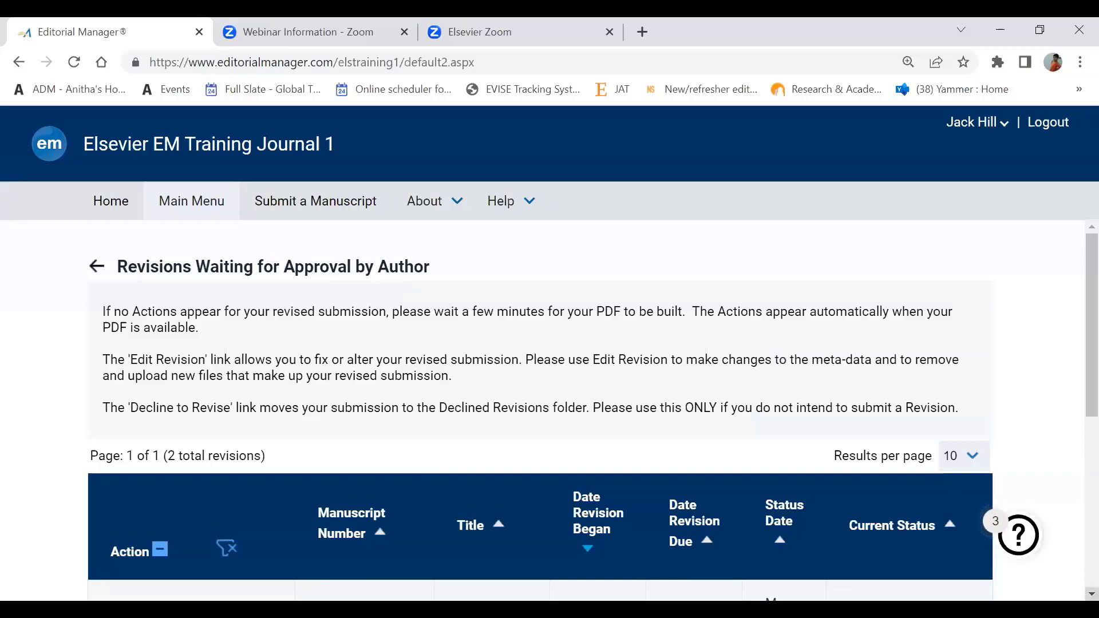
Check the current status and available actions of the "Test test" revision in the list of revisions waiting for approval
{"action": "scroll", "coordinate": [593, 413], "scroll_direction": "down", "scroll_amount": 1}
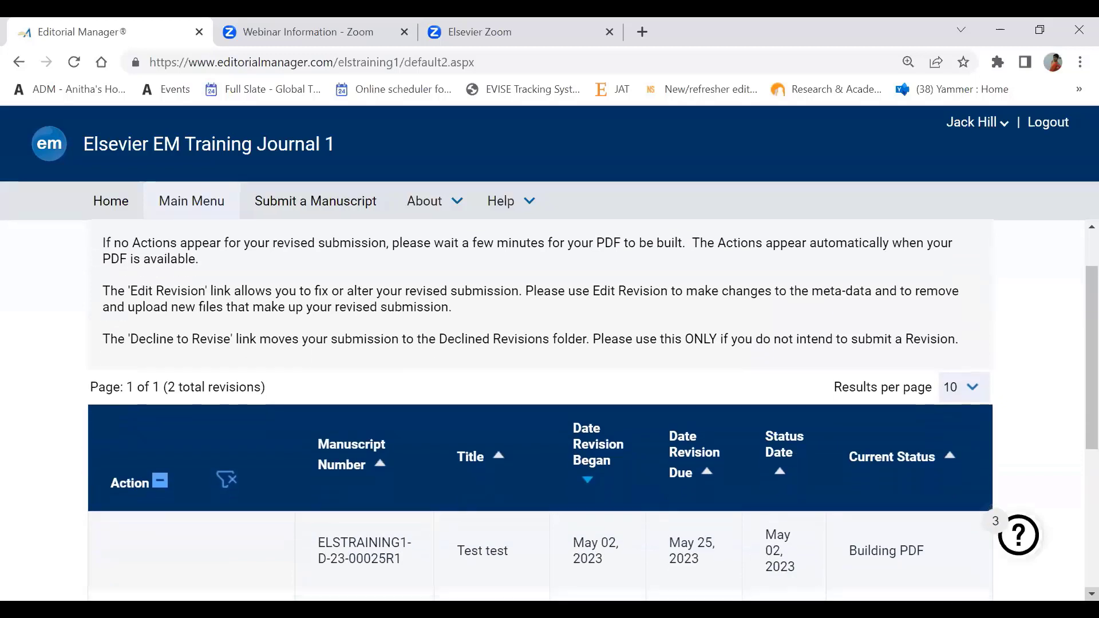
{"action": "scroll", "coordinate": [593, 412], "scroll_direction": "down", "scroll_amount": 2}
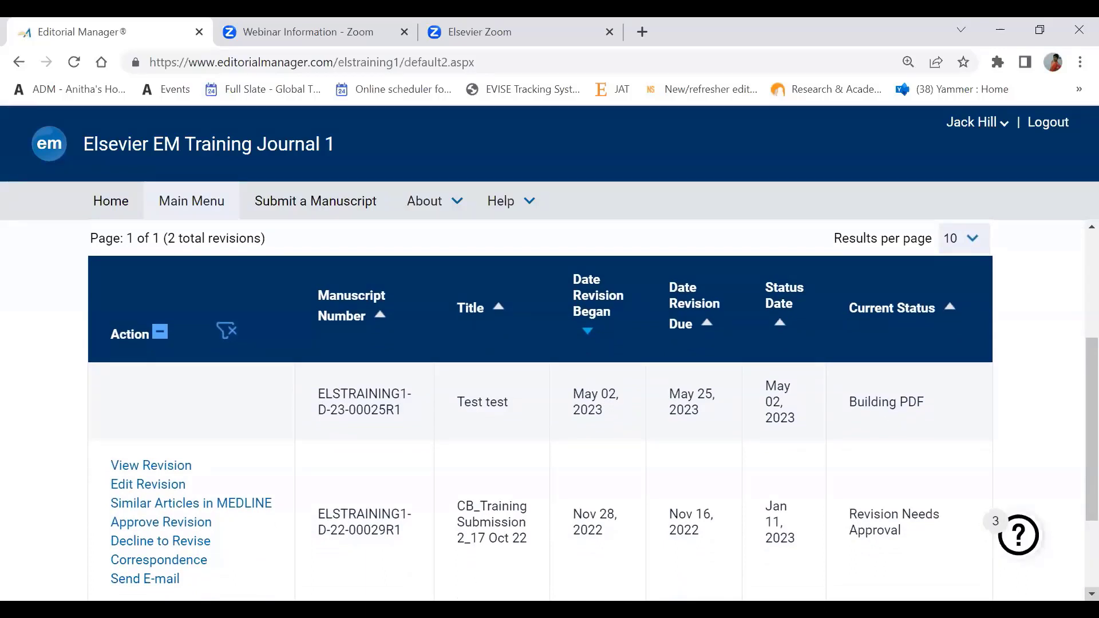
{"action": "scroll", "coordinate": [593, 410], "scroll_direction": "down", "scroll_amount": 1}
{"action": "scroll", "coordinate": [552, 377], "scroll_direction": "down", "scroll_amount": 1}
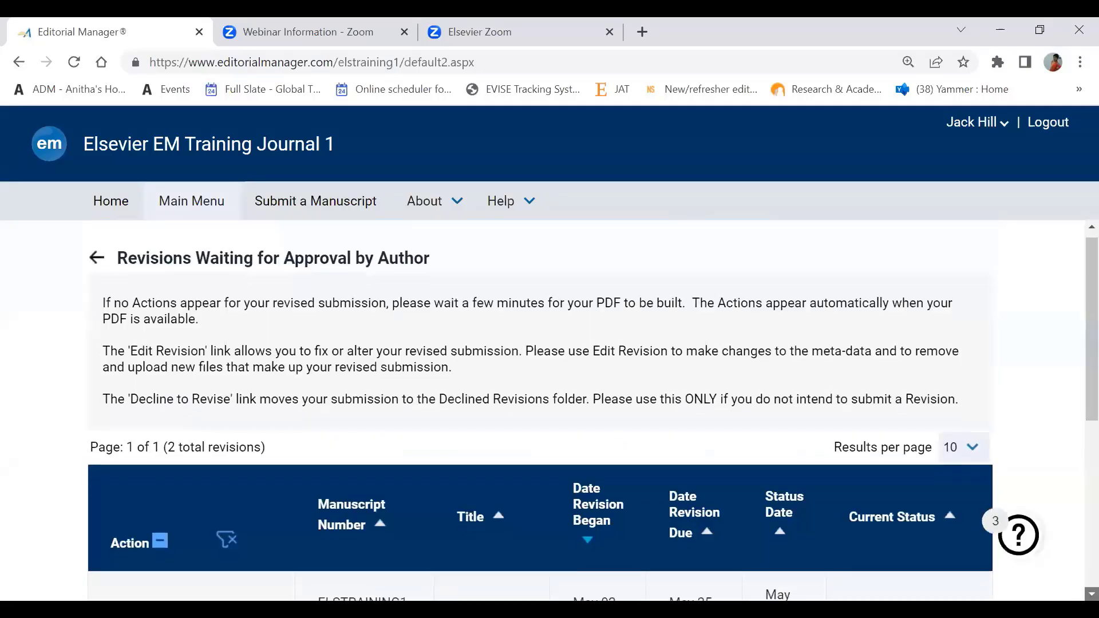
{"action": "scroll", "coordinate": [550, 401], "scroll_direction": "down", "scroll_amount": 5}
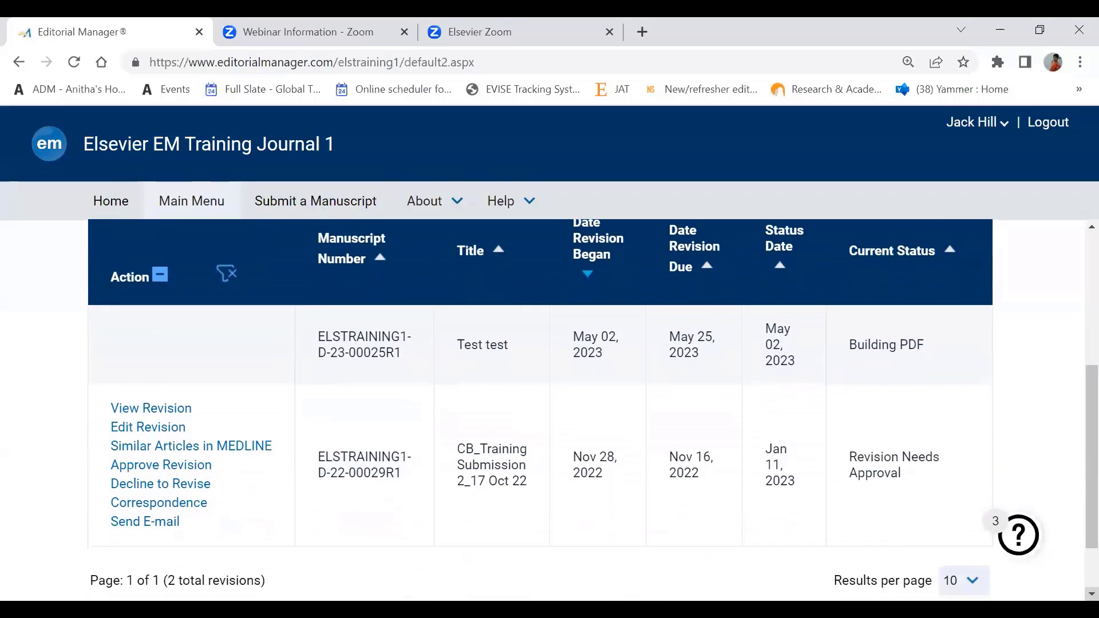
{"action": "scroll", "coordinate": [550, 401], "scroll_direction": "down", "scroll_amount": 1}
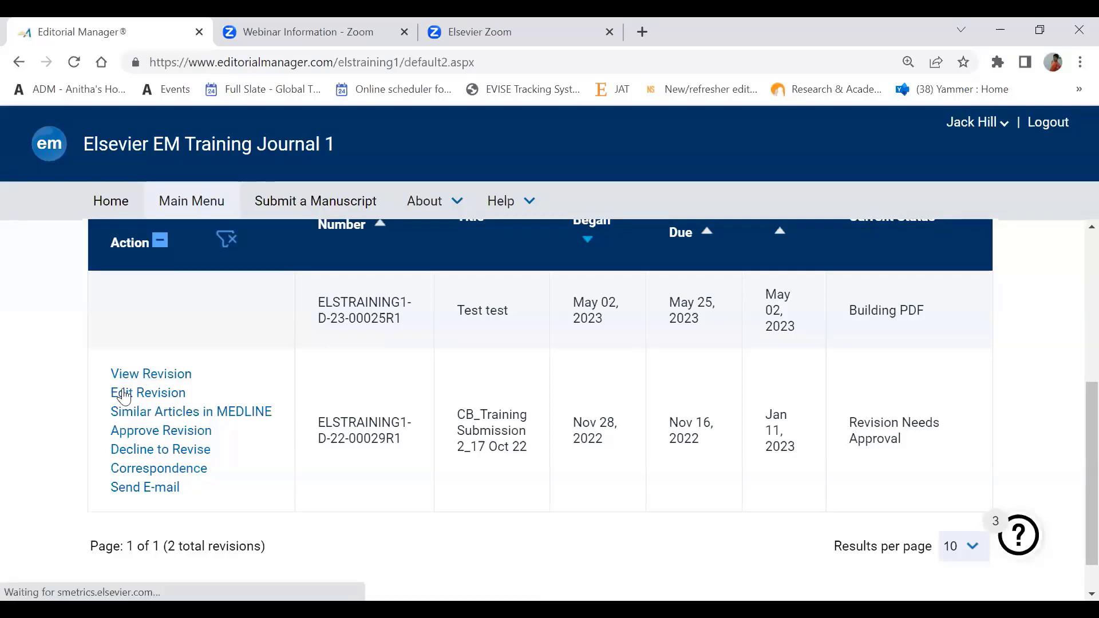
{"action": "left_click", "coordinate": [160, 402]}
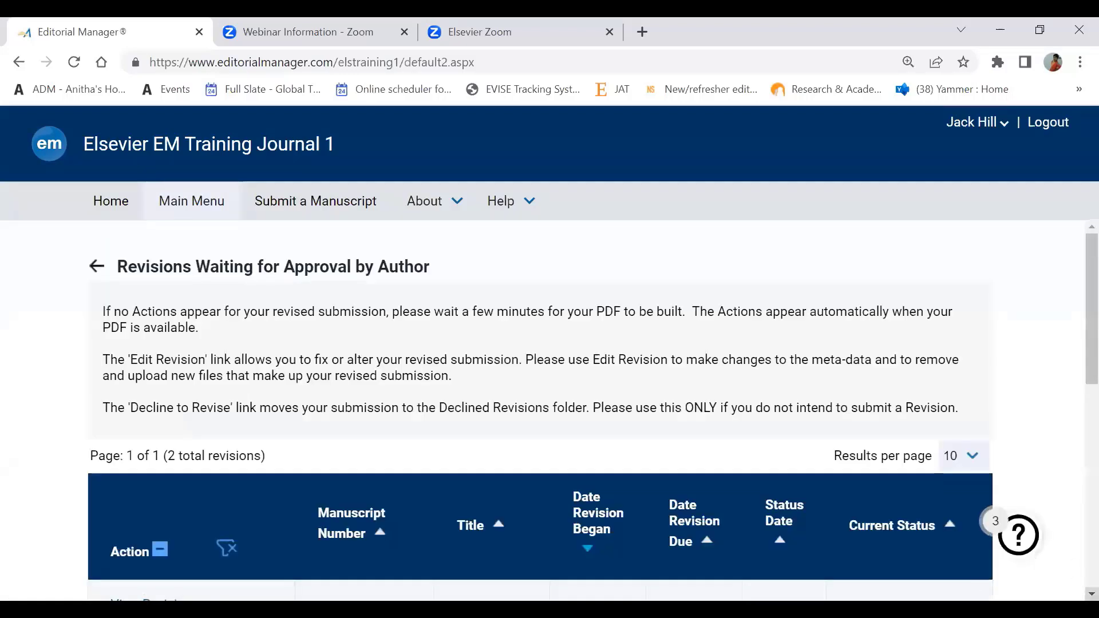
{"action": "scroll", "coordinate": [538, 412], "scroll_direction": "down", "scroll_amount": 3}
{"action": "scroll", "coordinate": [434, 464], "scroll_direction": "down", "scroll_amount": 3}
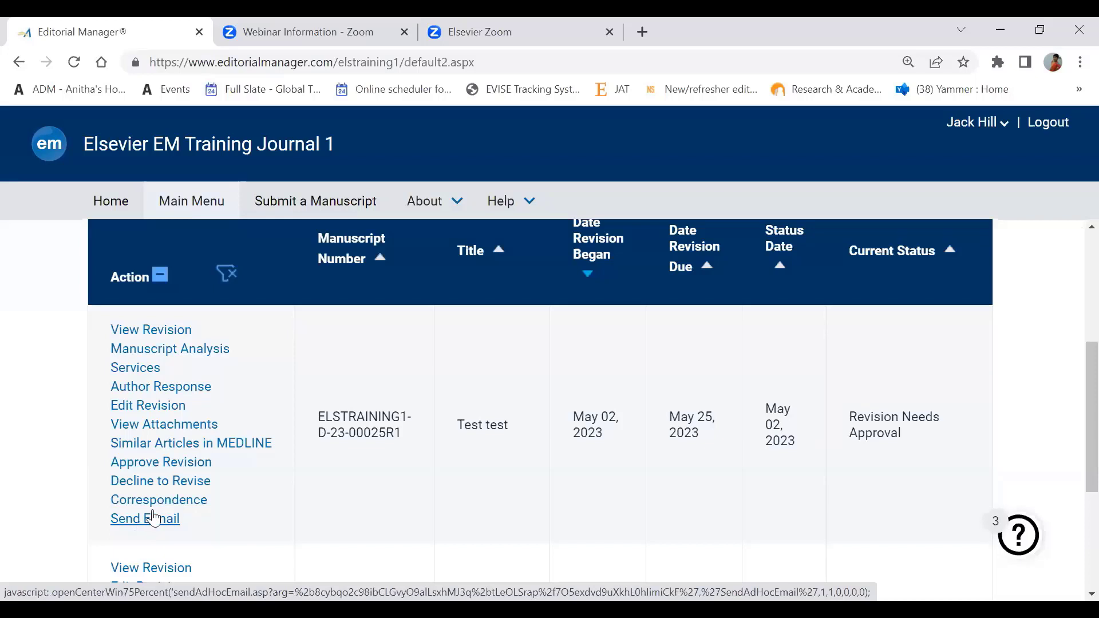
Try to approve the "Test test" revision without viewing its PDF
{"action": "left_click", "coordinate": [202, 465]}
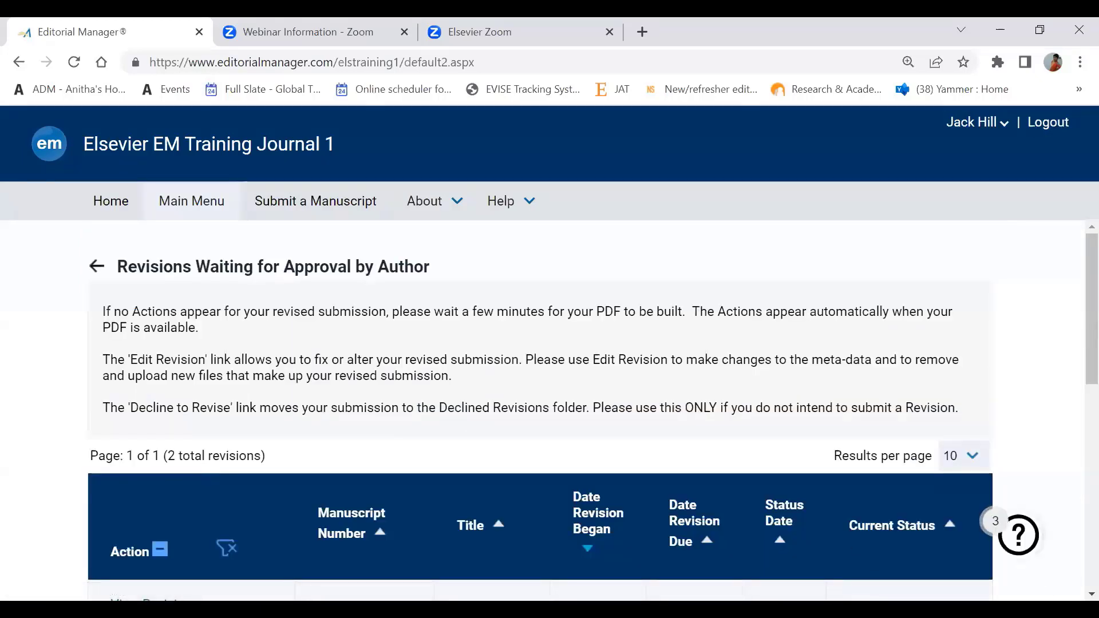
{"action": "scroll", "coordinate": [928, 544], "scroll_direction": "down", "scroll_amount": 3}
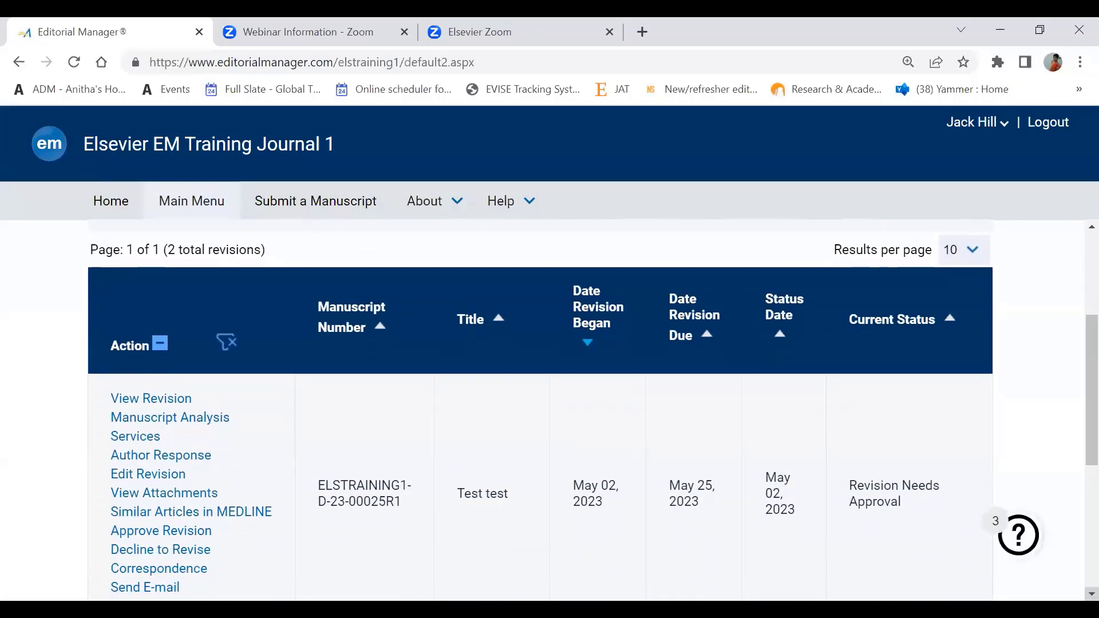
{"action": "left_click", "coordinate": [197, 532]}
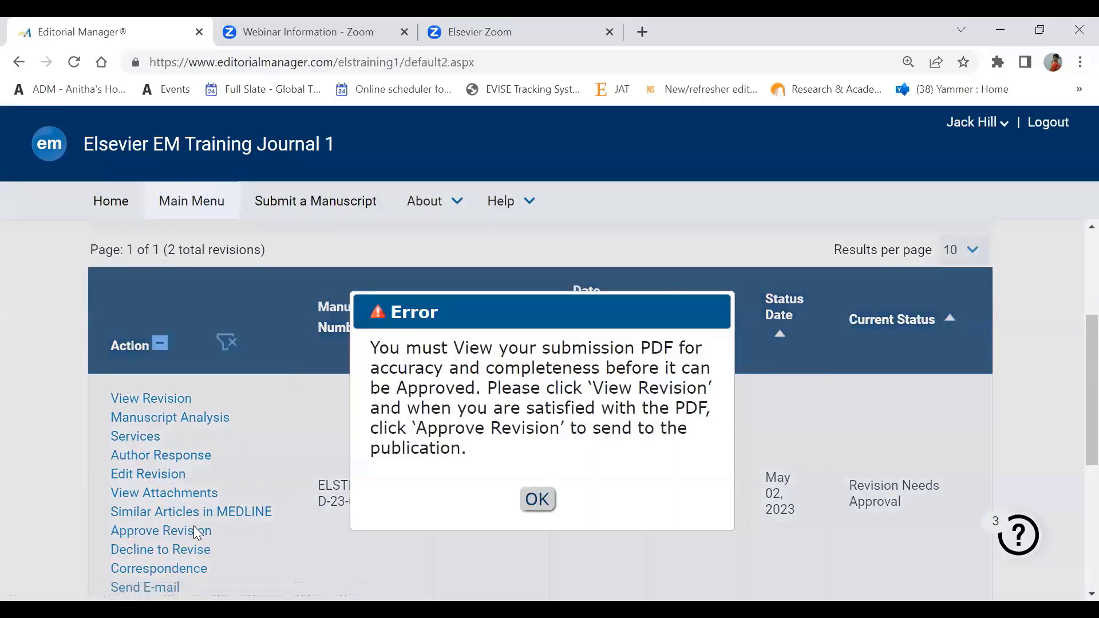
{"action": "left_click", "coordinate": [536, 500]}
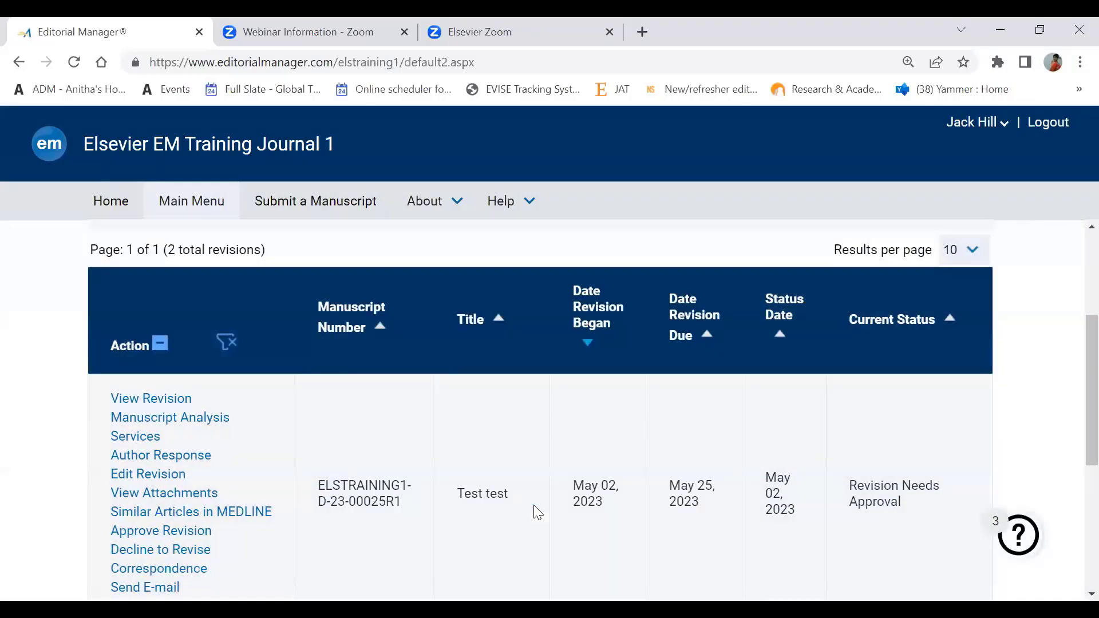
View the PDF of the "Test test" revision and approve the revision for submission
{"action": "left_click", "coordinate": [132, 401]}
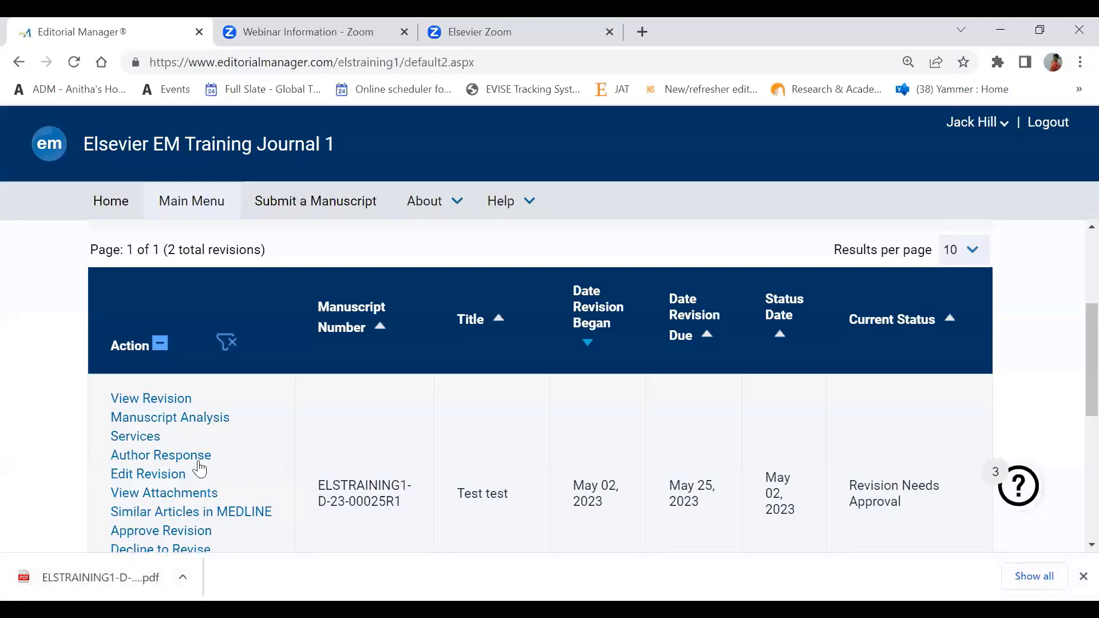
{"action": "left_click", "coordinate": [199, 540]}
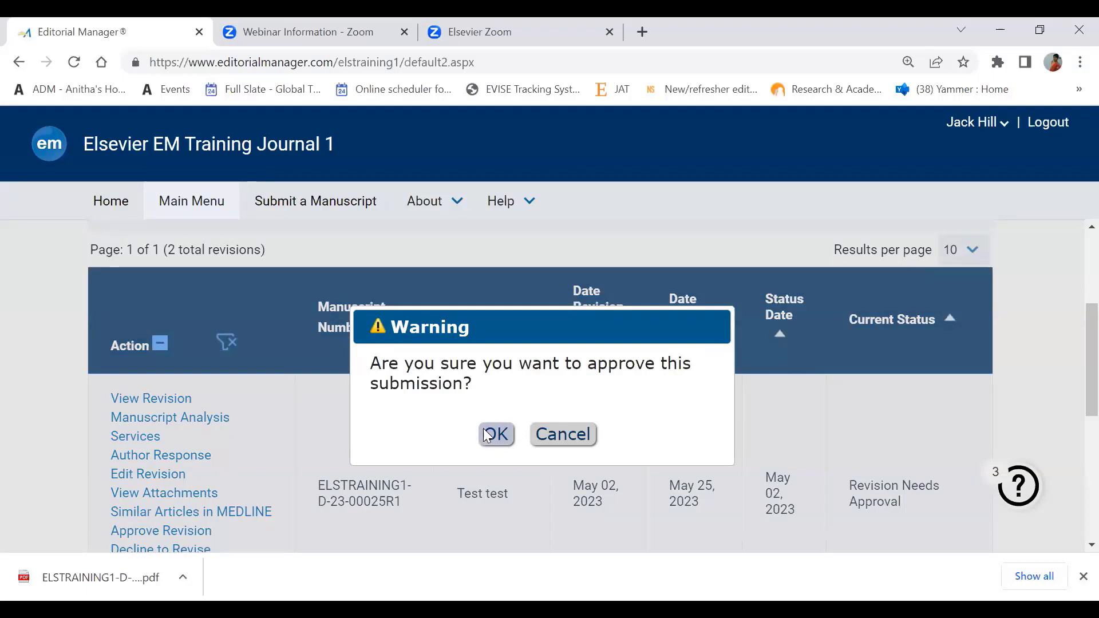
{"action": "left_click", "coordinate": [485, 436]}
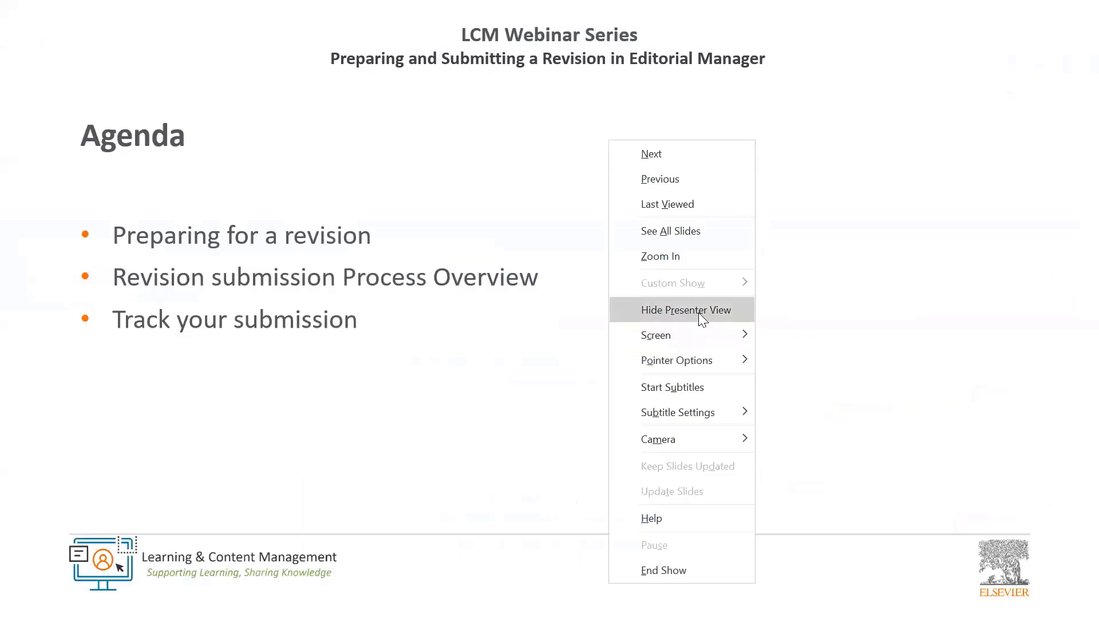
{"action": "left_click", "coordinate": [770, 317]}
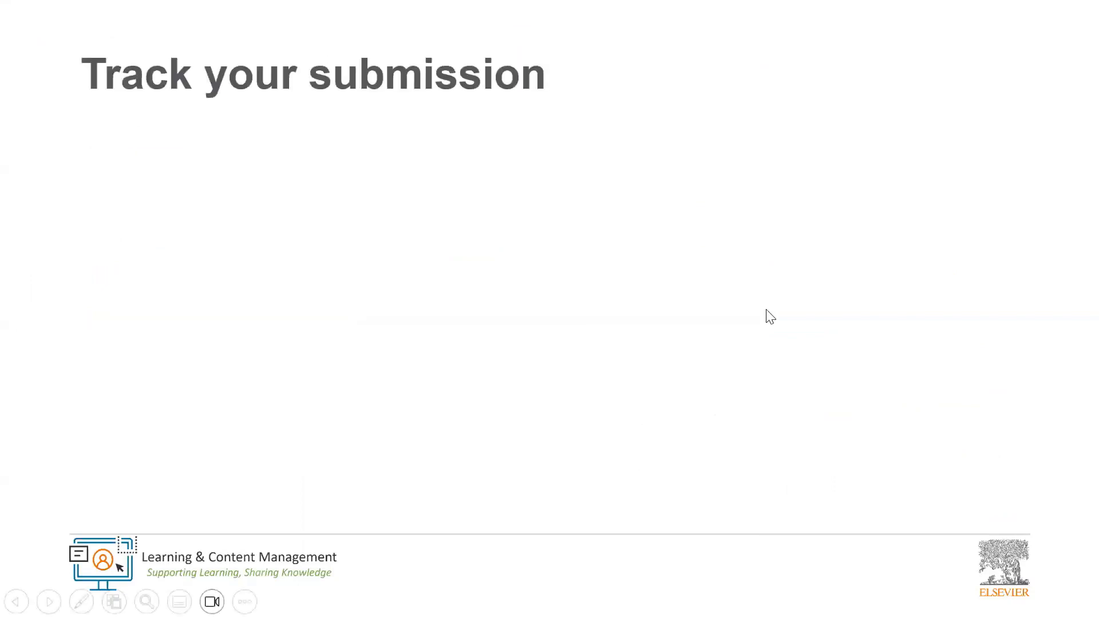